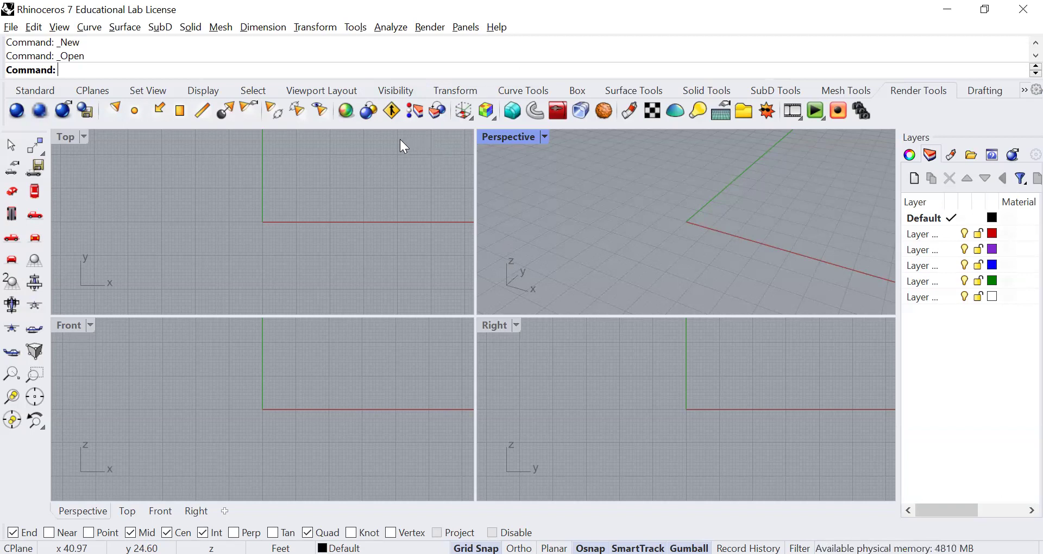
- Launch Grasshopper and move its window down so the Rhino command line is uncovered
type("Grasshopper")
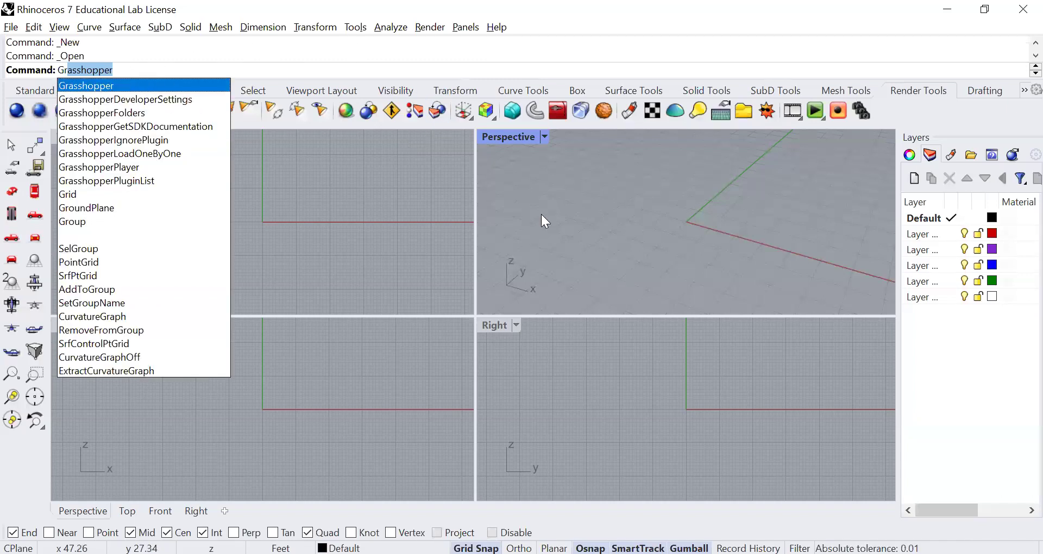
key("Return")
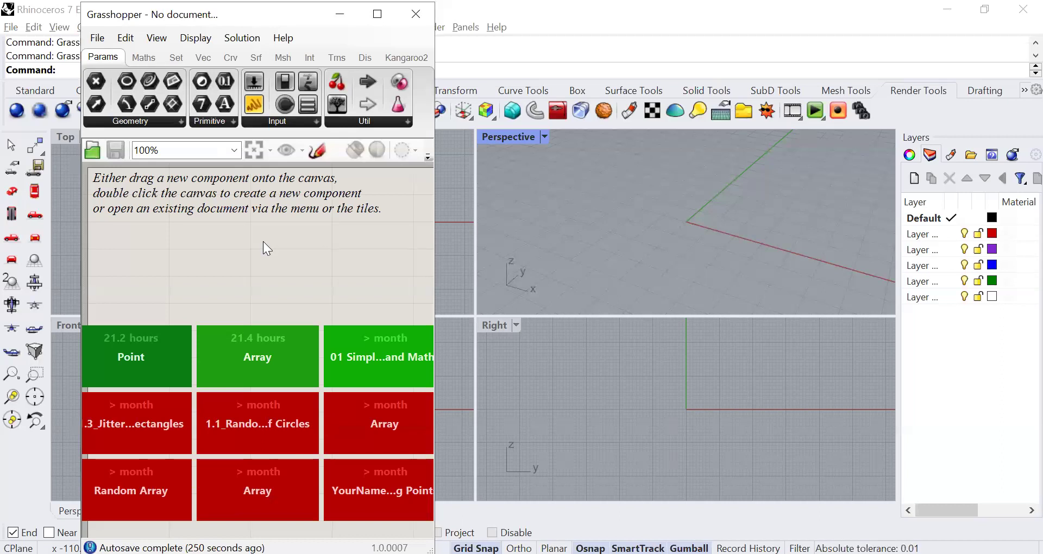
left_click(904, 385)
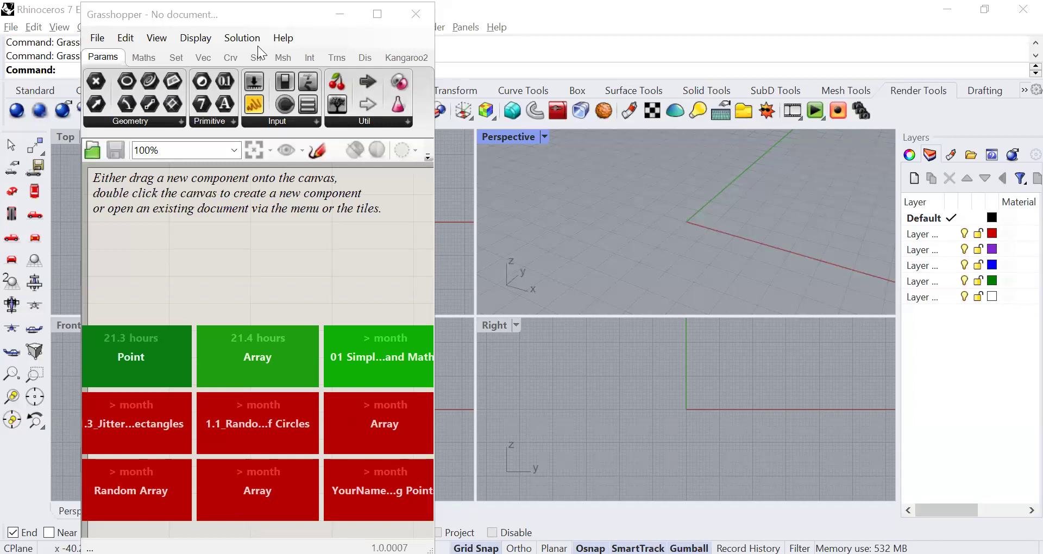
left_click_drag(136, 15, 124, 275)
- Create a Rhino point object at coordinates 10,5,20, and undo it
left_click(124, 71)
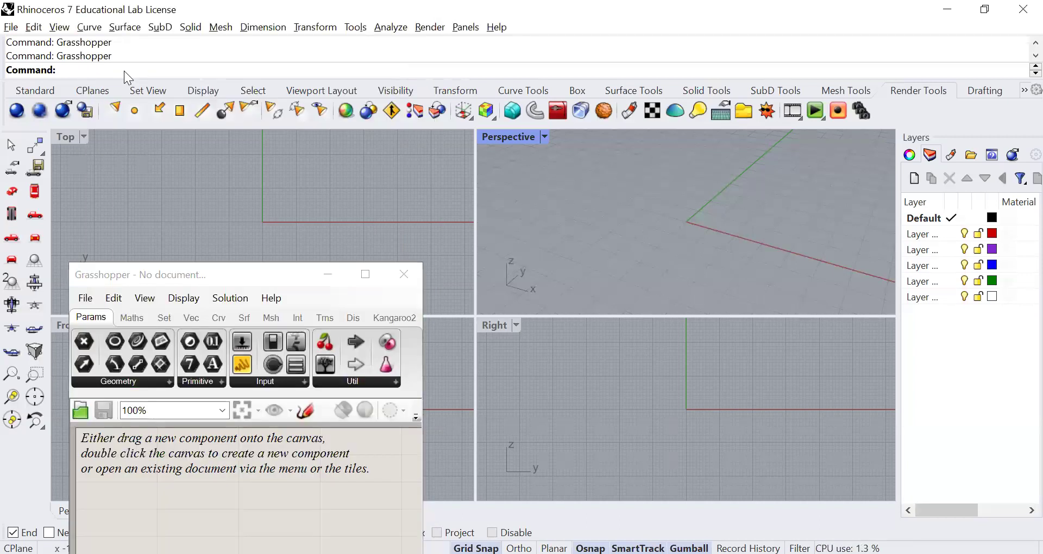
type("POn")
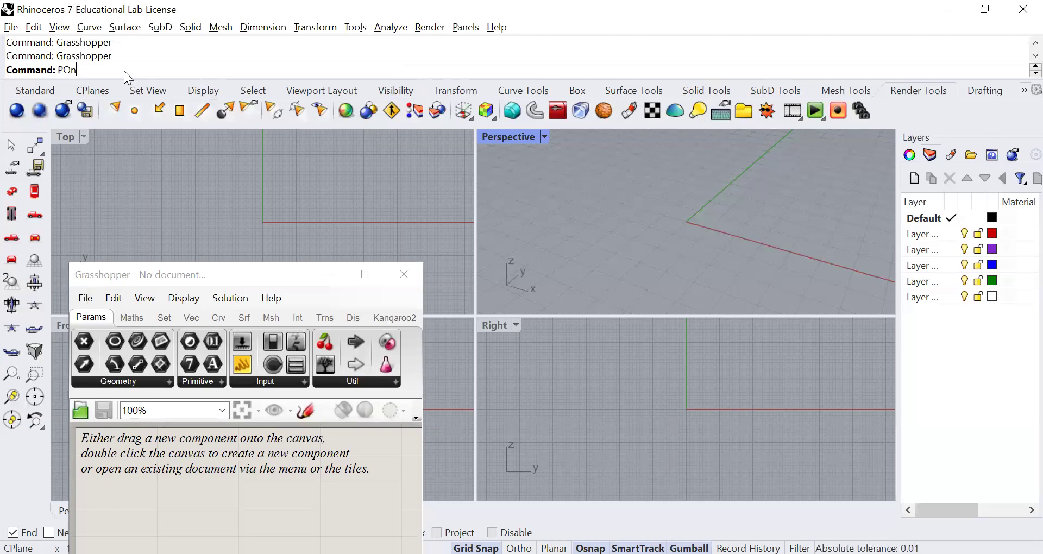
key("BackSpace")
key("BackSpace")
type("iont")
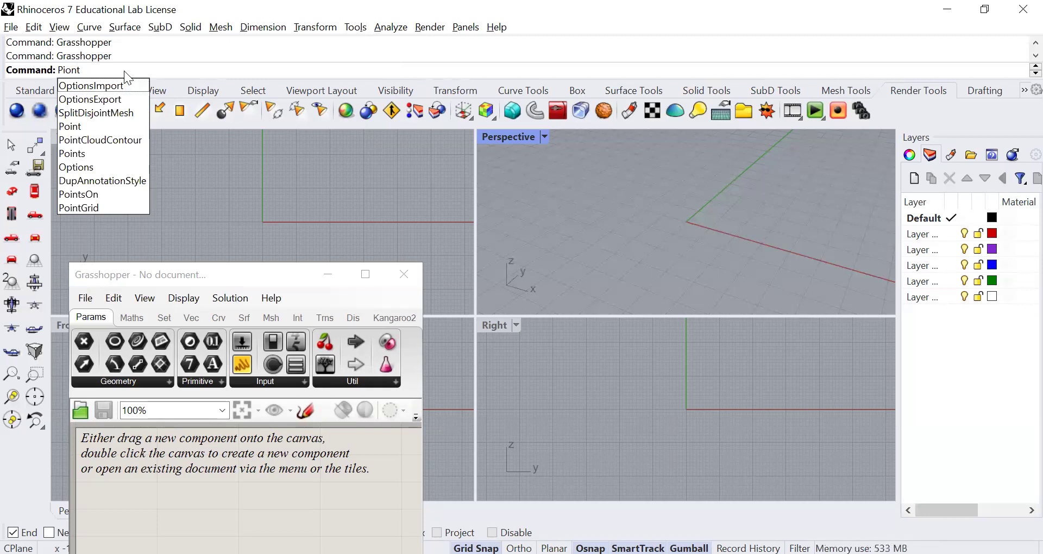
key("BackSpace")
key("BackSpace")
key("BackSpace")
key("BackSpace")
type("oint")
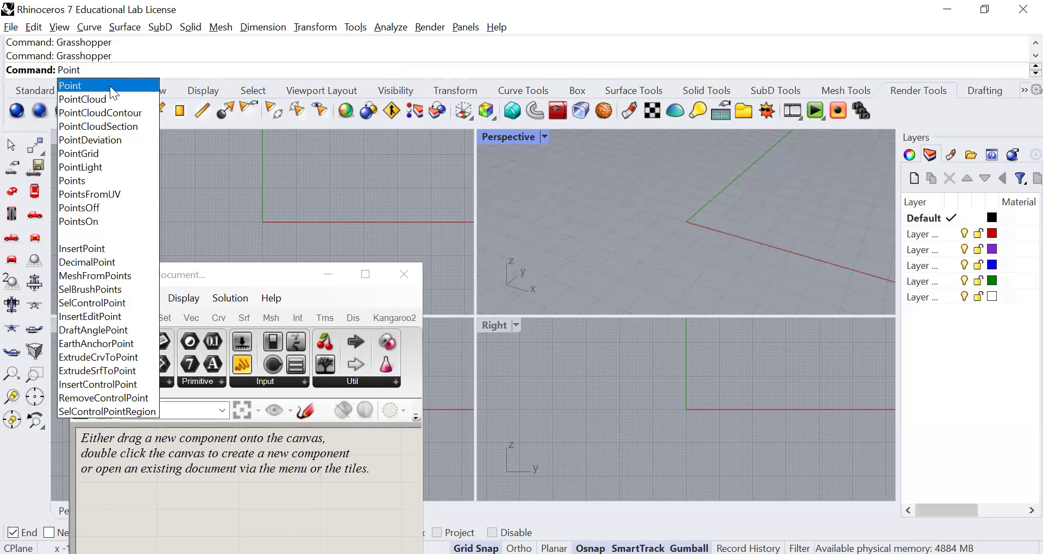
left_click(109, 86)
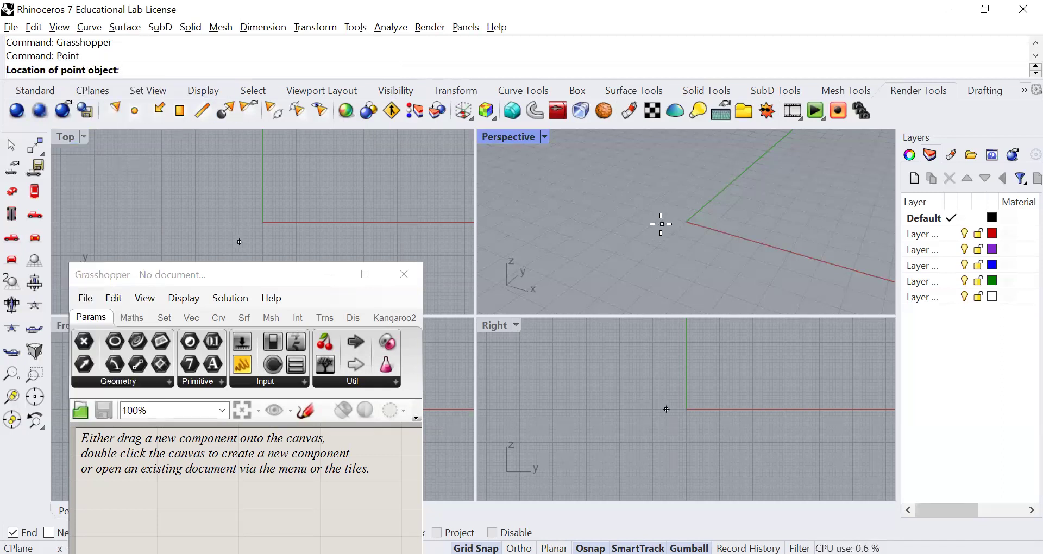
type("10")
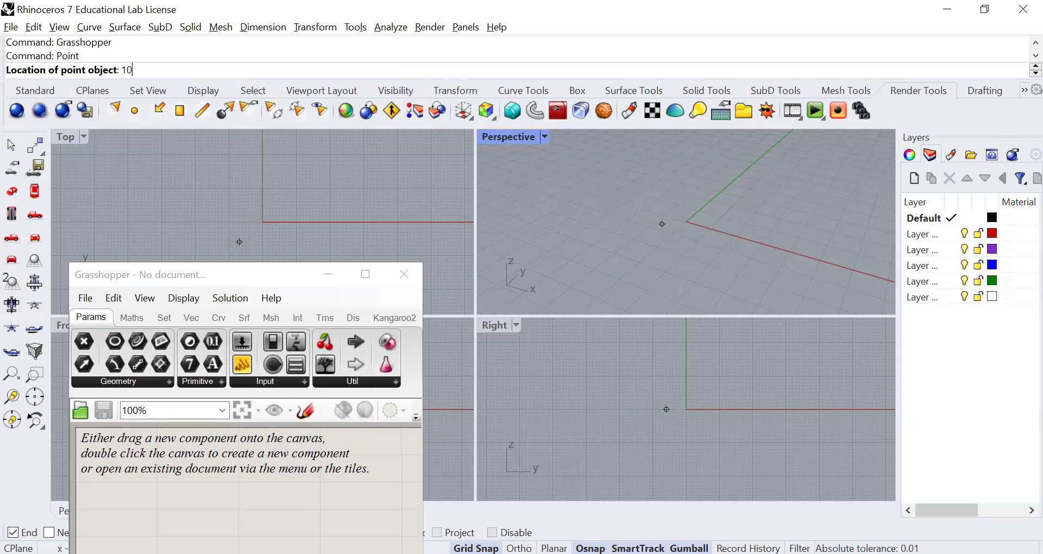
type(",5")
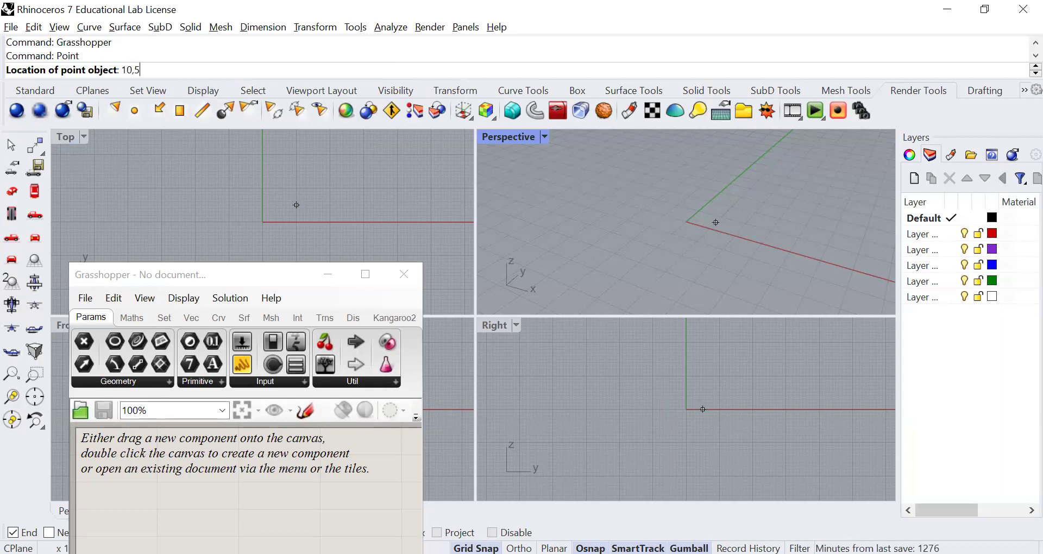
type(",20")
key("Return")
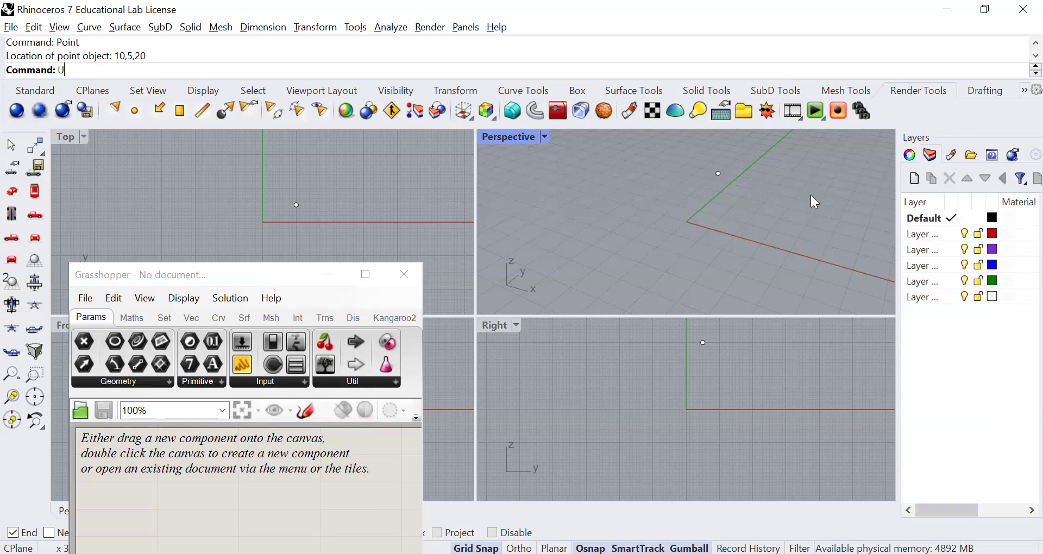
key("ctrl+z")
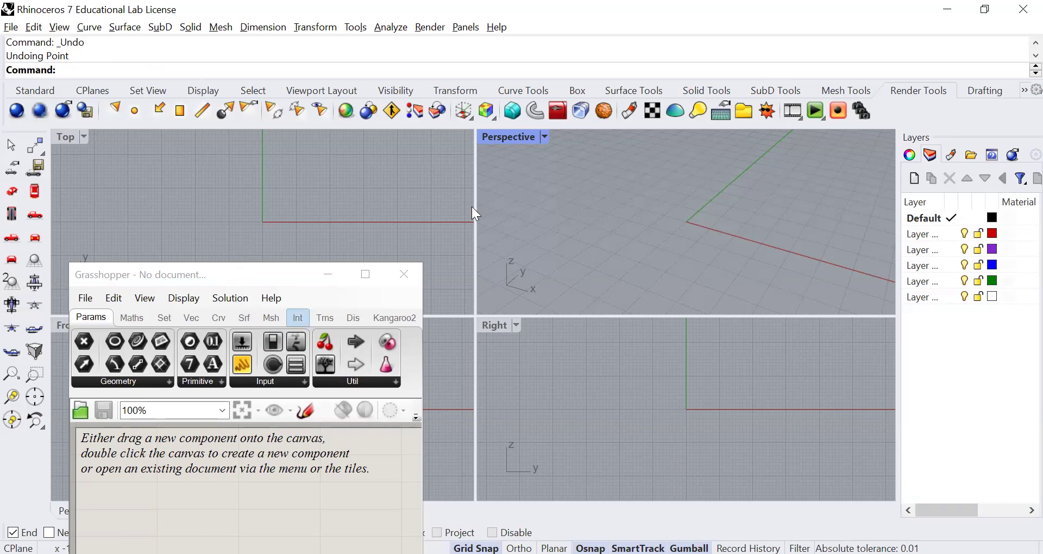
- Move the Grasshopper window back up and place a Point parameter on the empty canvas
left_click_drag(209, 275, 224, 79)
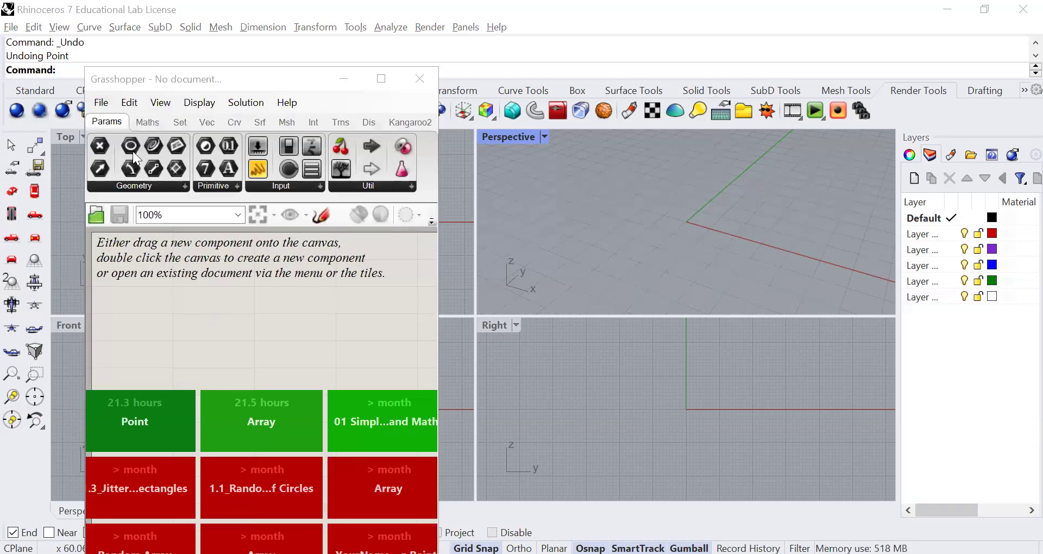
mouse_move(105, 127)
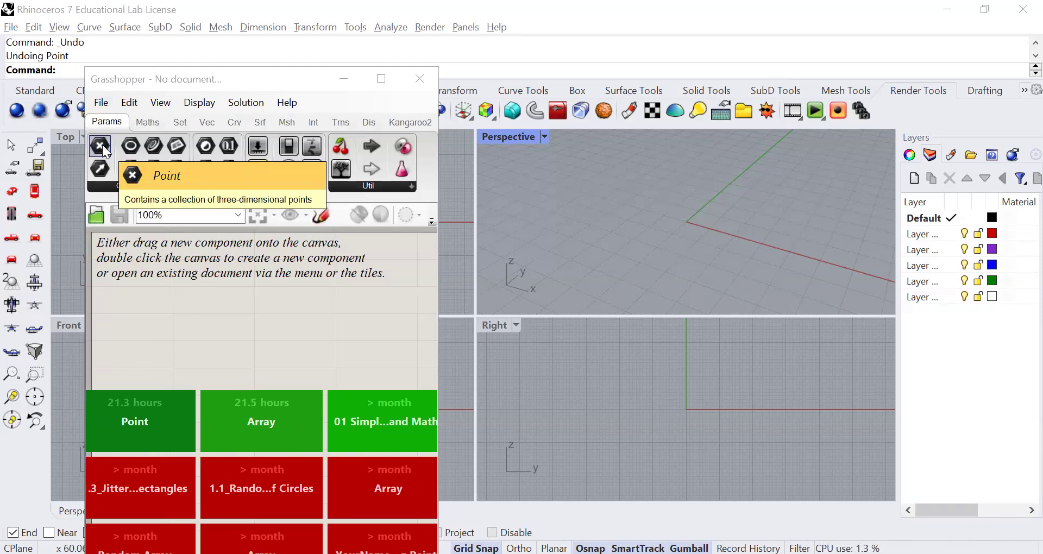
left_click_drag(102, 144, 282, 355)
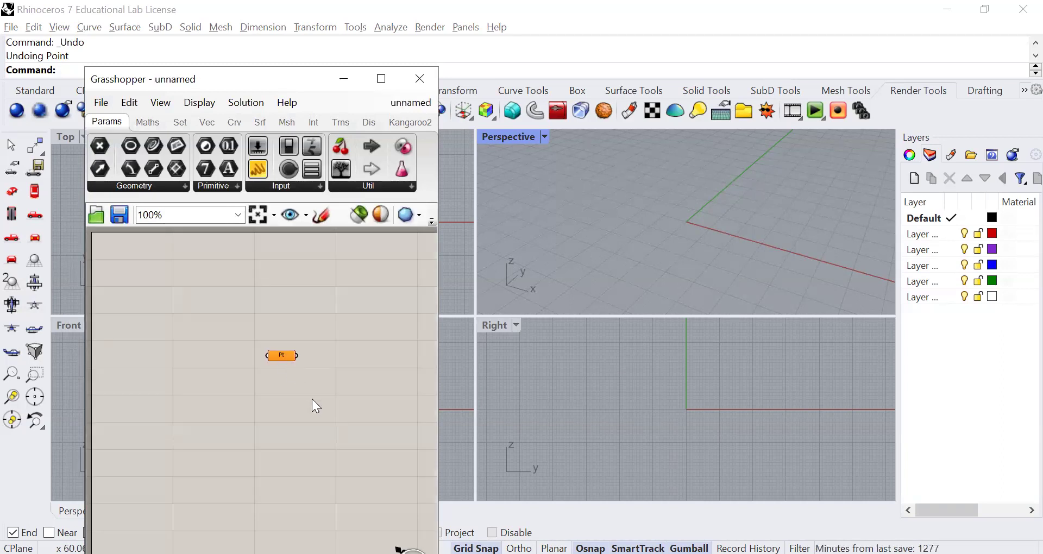
- Set one point for the Point parameter by picking the location 11,17,0 in the Perspective viewport
mouse_move(286, 354)
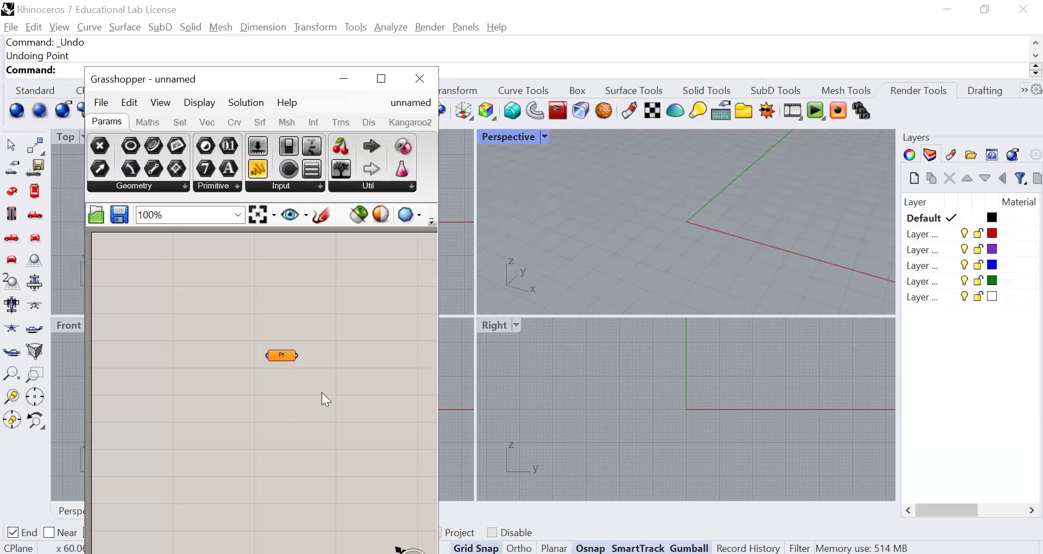
right_click(285, 355)
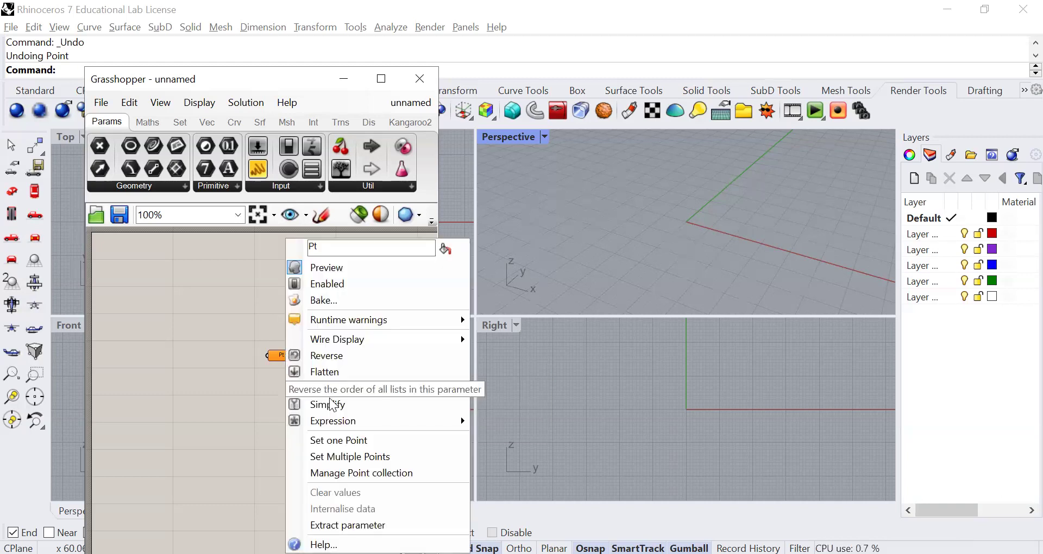
left_click(343, 444)
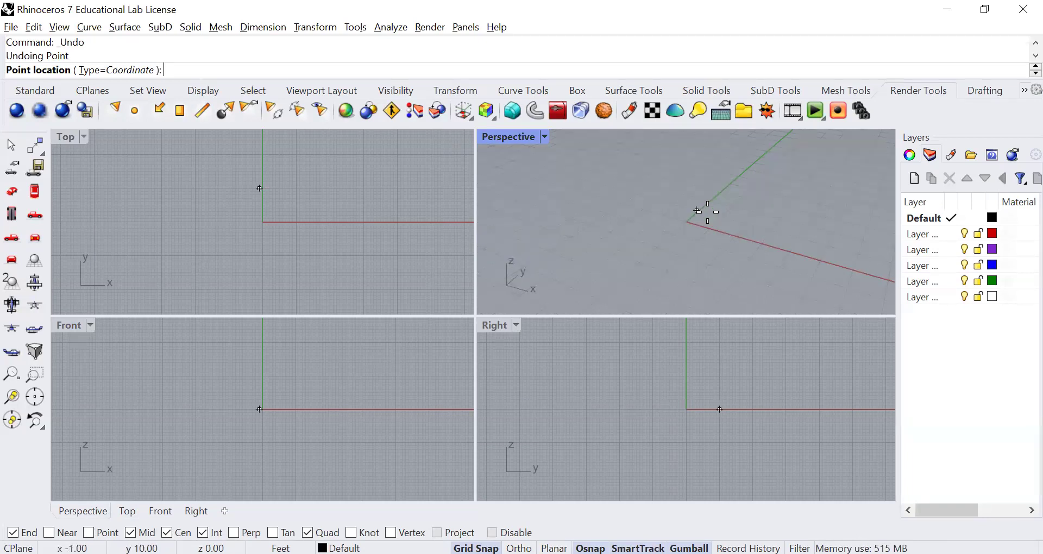
left_click(731, 211)
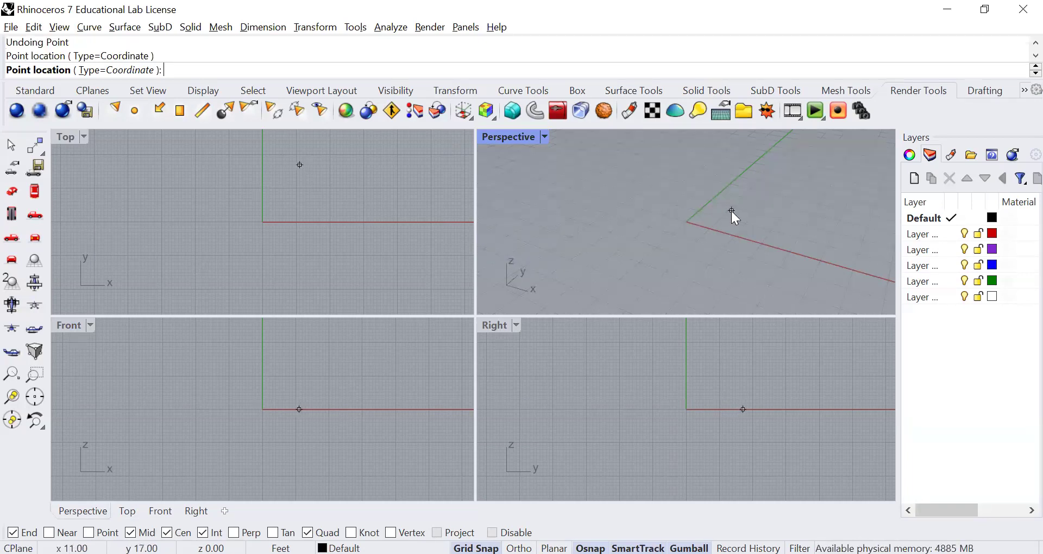
key("Return")
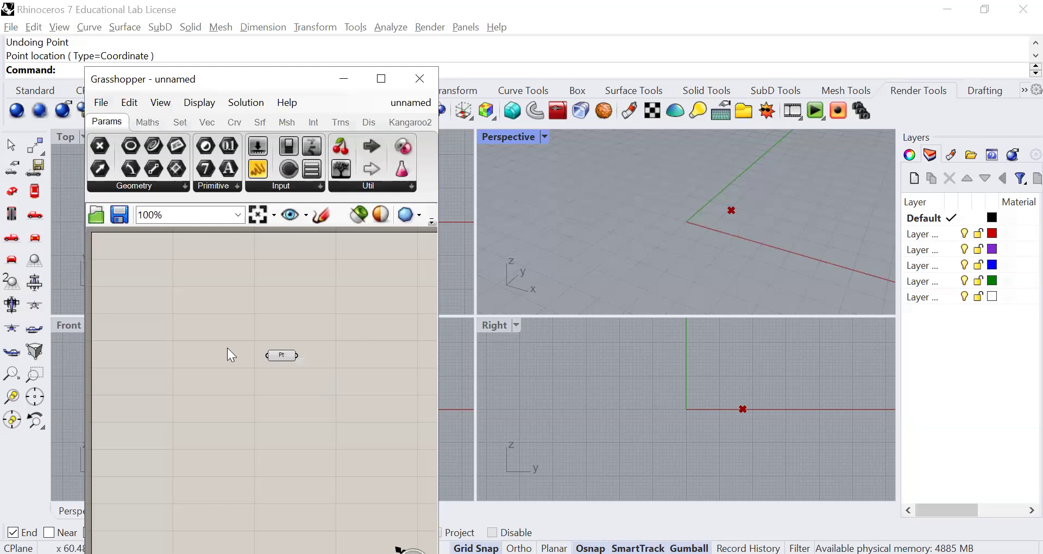
- Inspect the Point parameter's stored value and its preview in the model, and move the component higher on the canvas
left_click(282, 356)
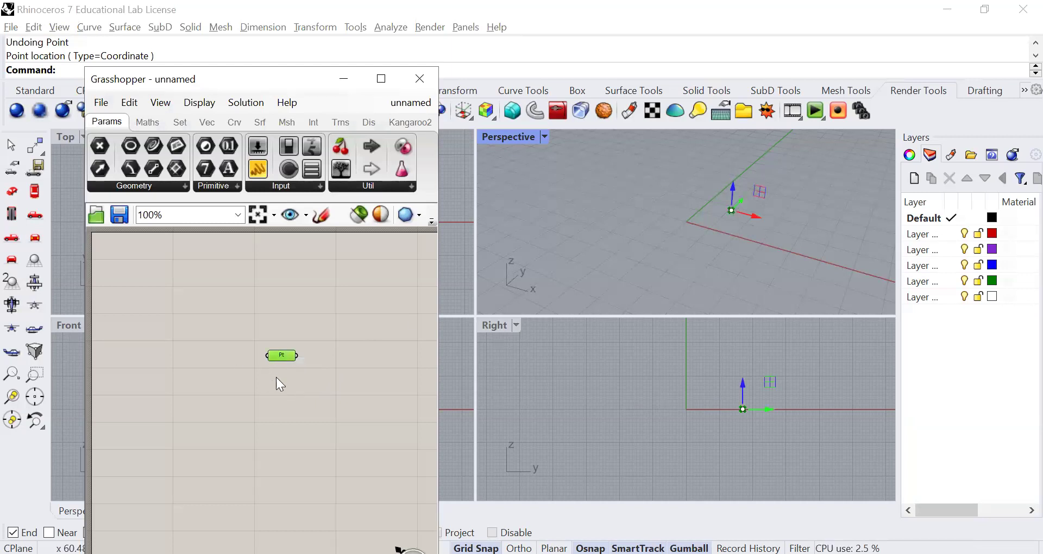
left_click(326, 381)
left_click(278, 358)
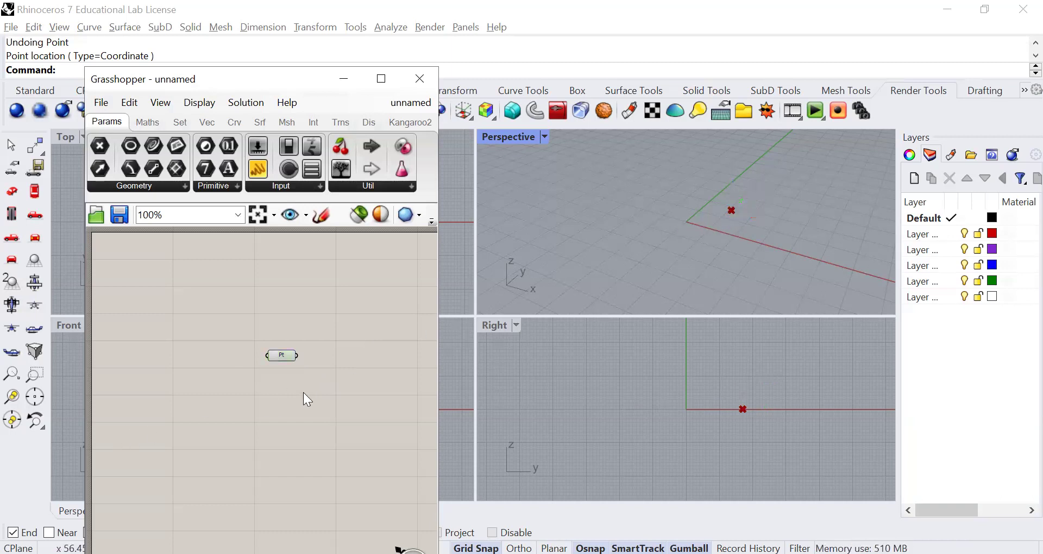
mouse_move(281, 356)
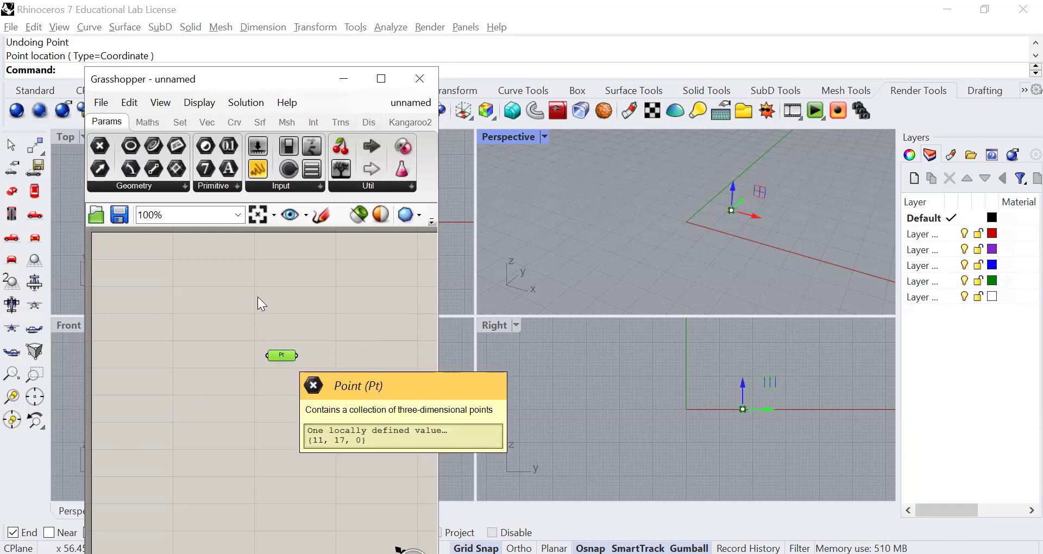
left_click_drag(282, 355, 258, 297)
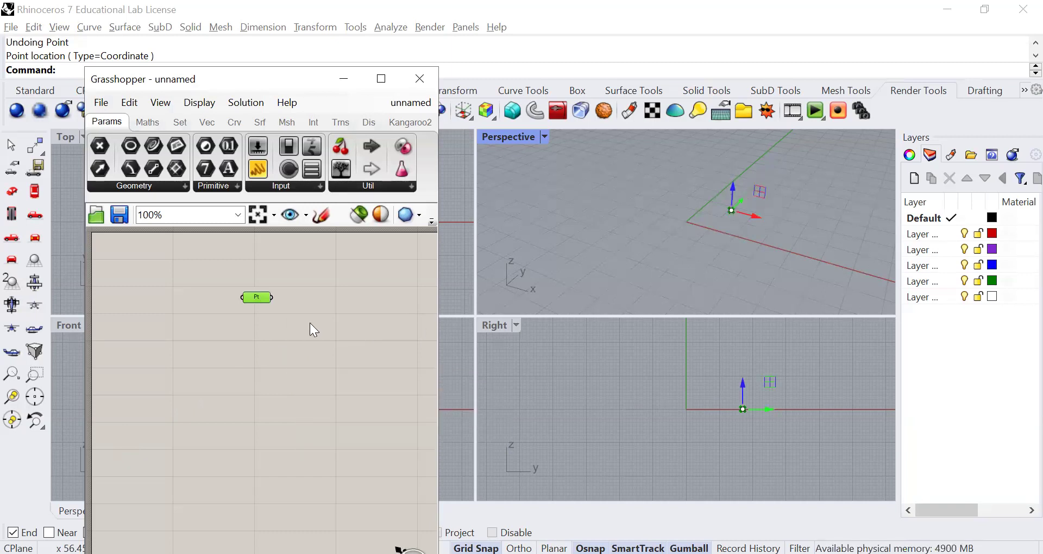
left_click(293, 321)
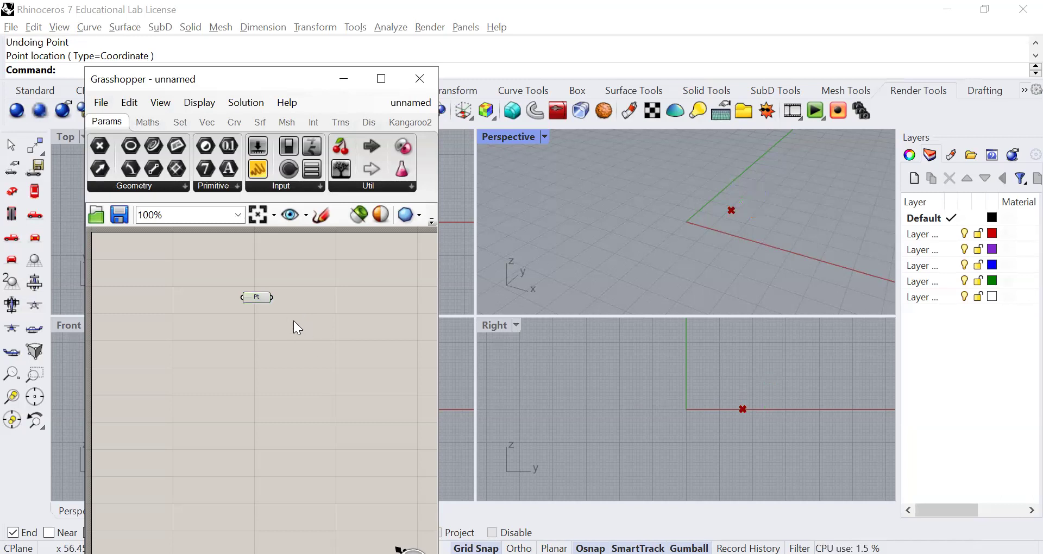
- Add a Panel to the right of the Point parameter and wire the Point output into the Panel's input
mouse_move(261, 304)
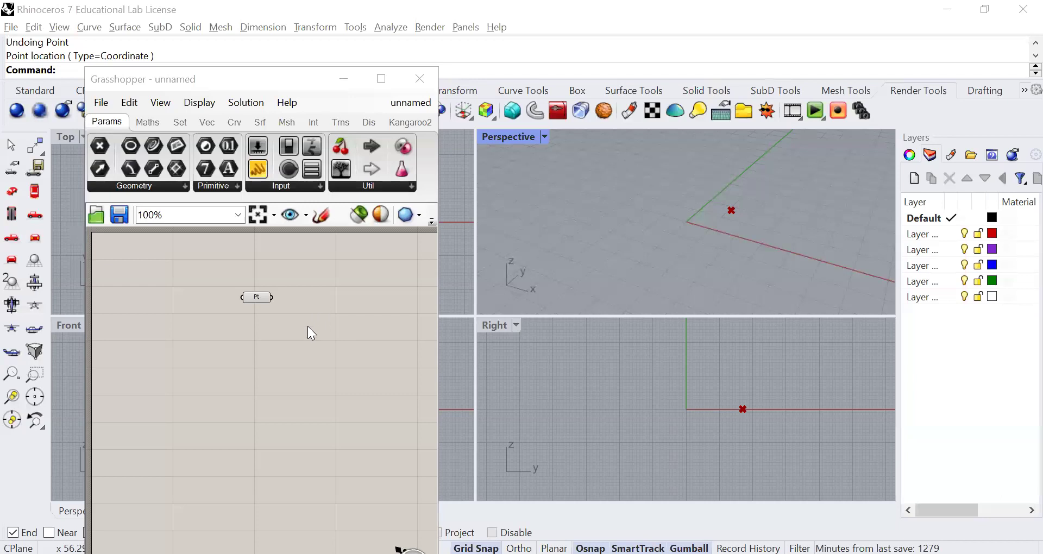
double_click(322, 299)
type("panel")
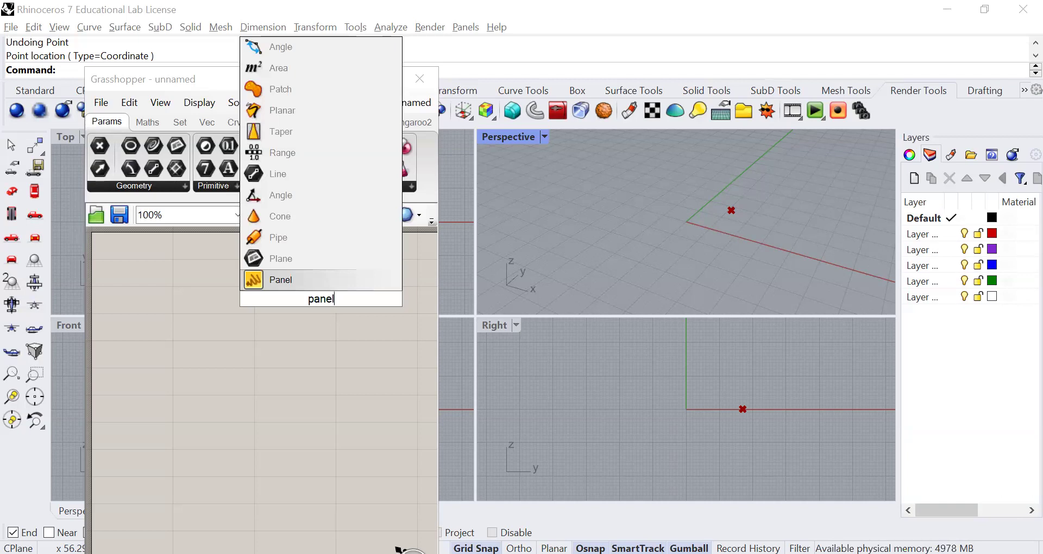
key("Return")
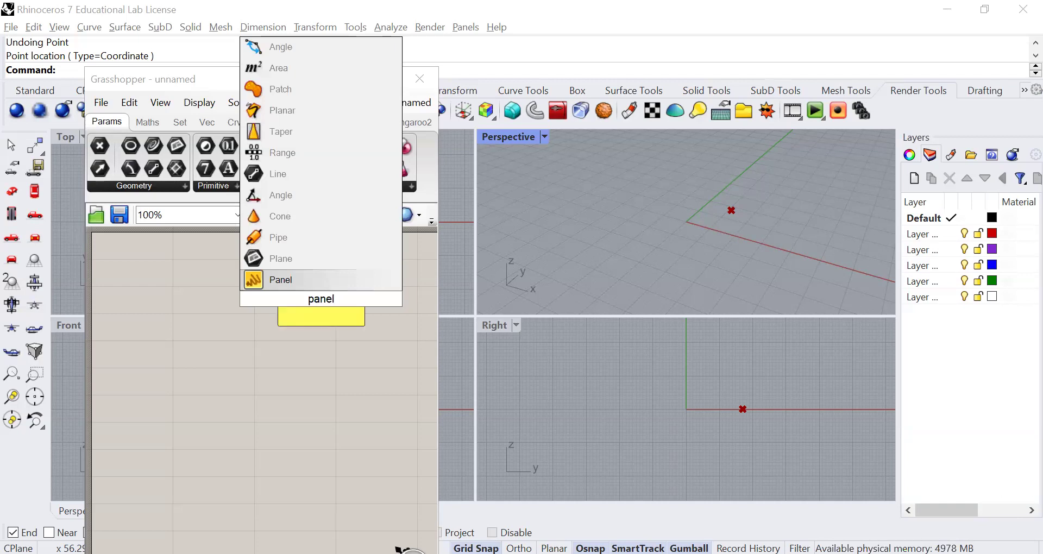
left_click_drag(321, 299, 355, 297)
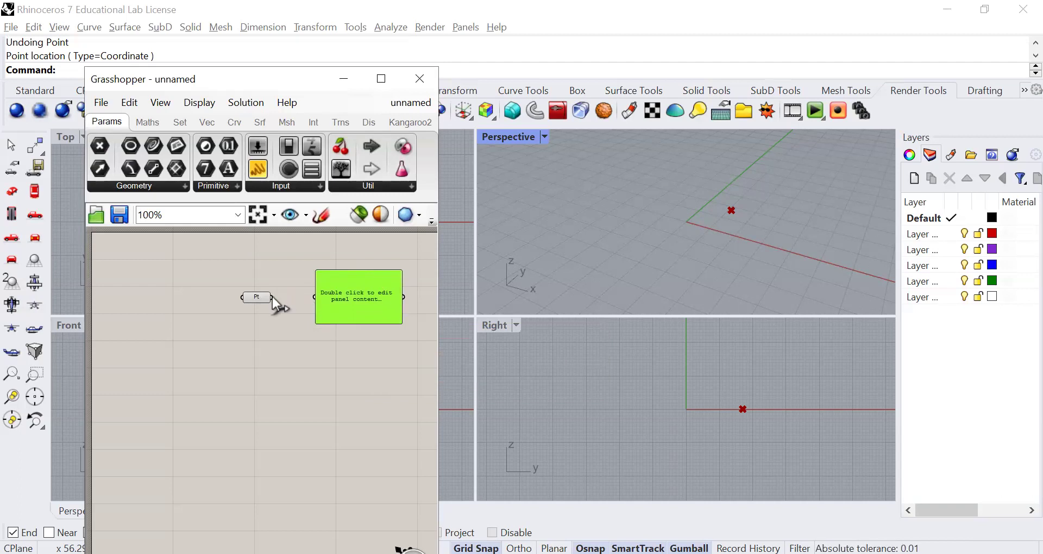
left_click_drag(279, 298, 289, 299)
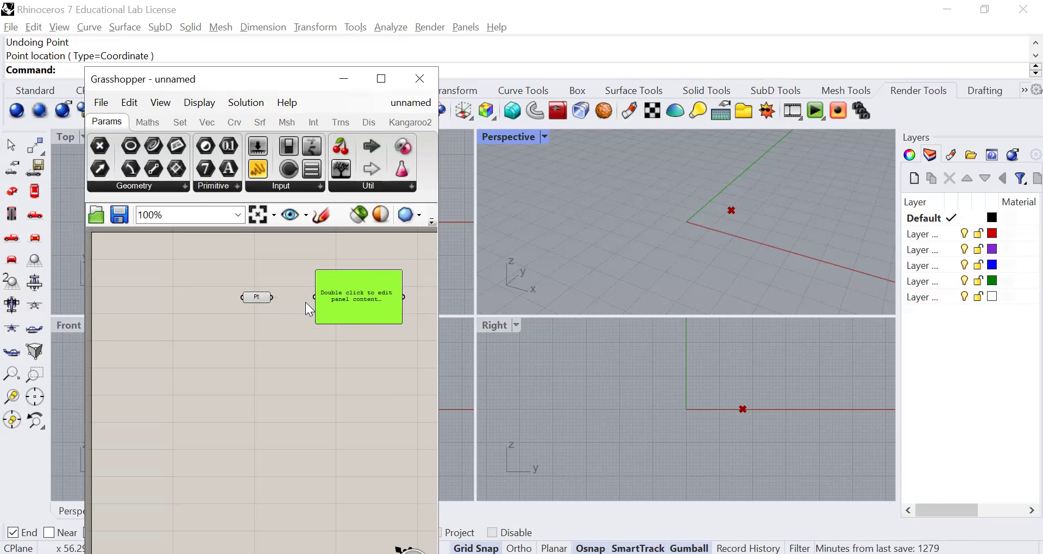
left_click_drag(272, 297, 318, 299)
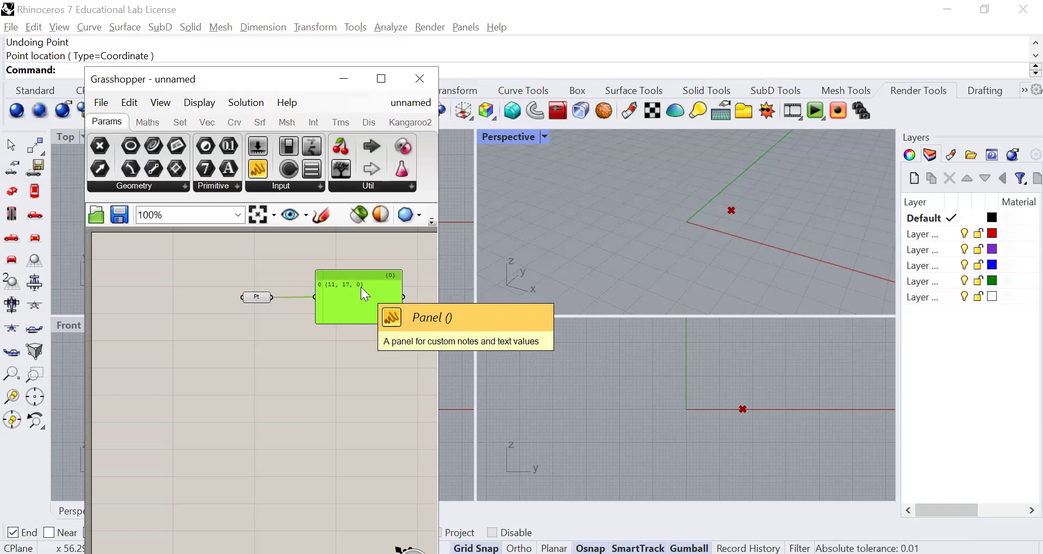
- Disconnect the Point parameter from the Panel and move the Panel to the input side of the Point parameter
right_click(329, 301)
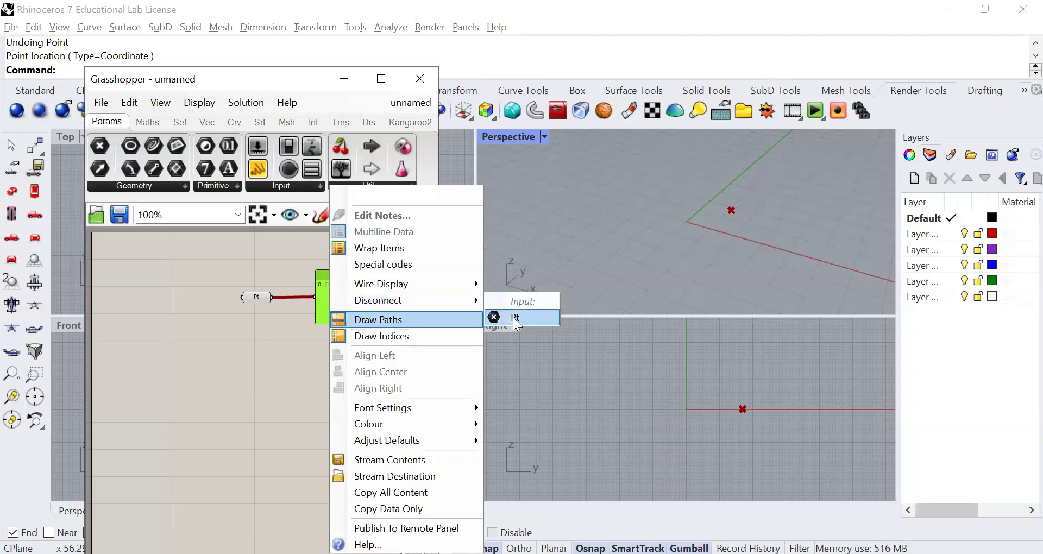
mouse_move(443, 302)
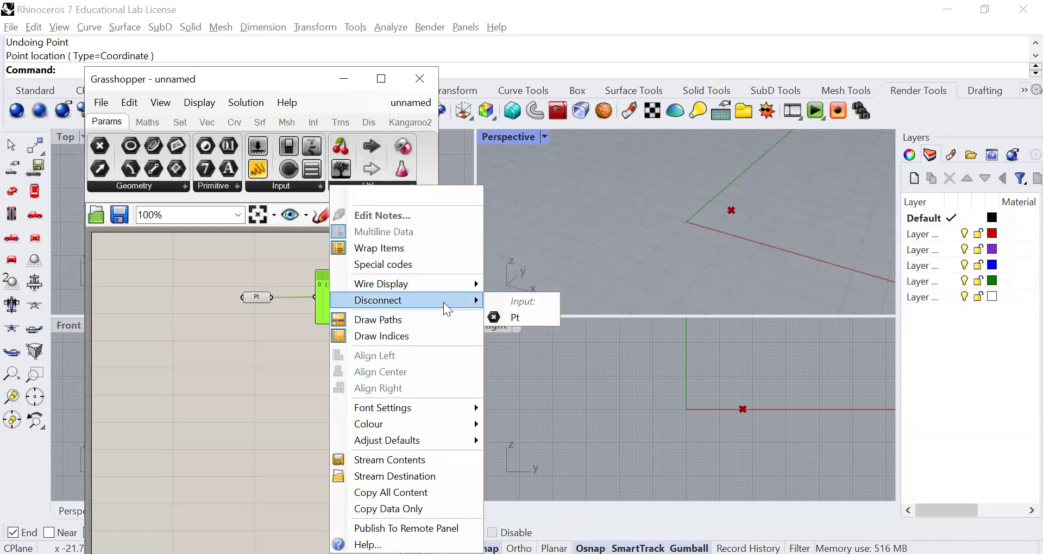
left_click(511, 319)
left_click_drag(363, 309, 337, 397)
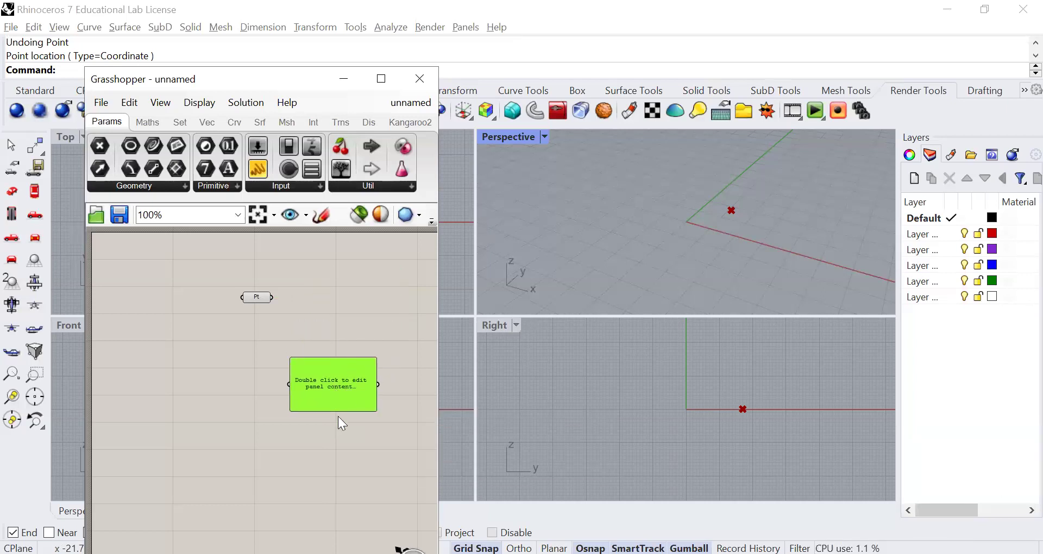
left_click_drag(335, 386, 170, 296)
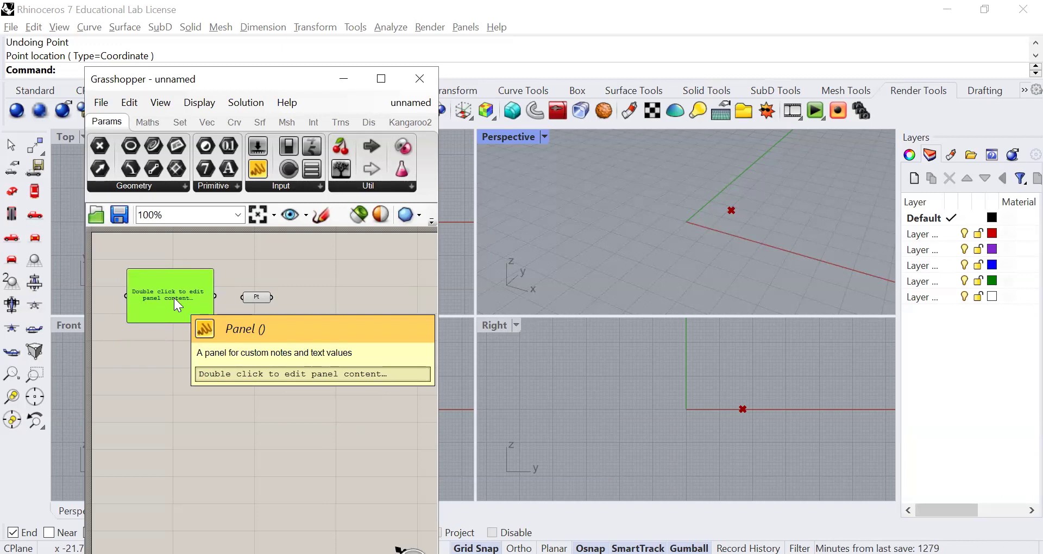
- Enter the coordinates 10,4,0 in the Panel and wire its output into the Point parameter
double_click(173, 298)
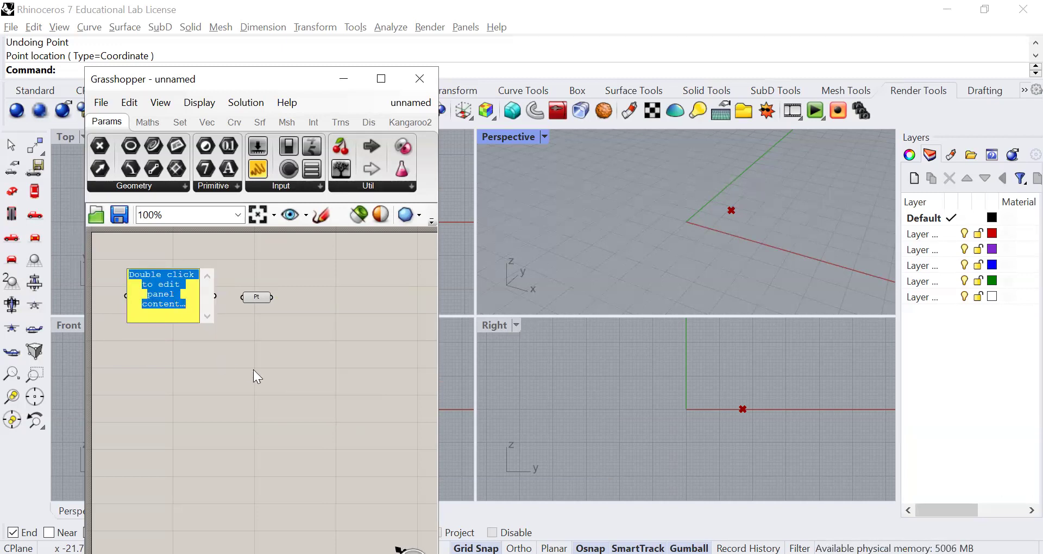
key("BackSpace")
type("10,")
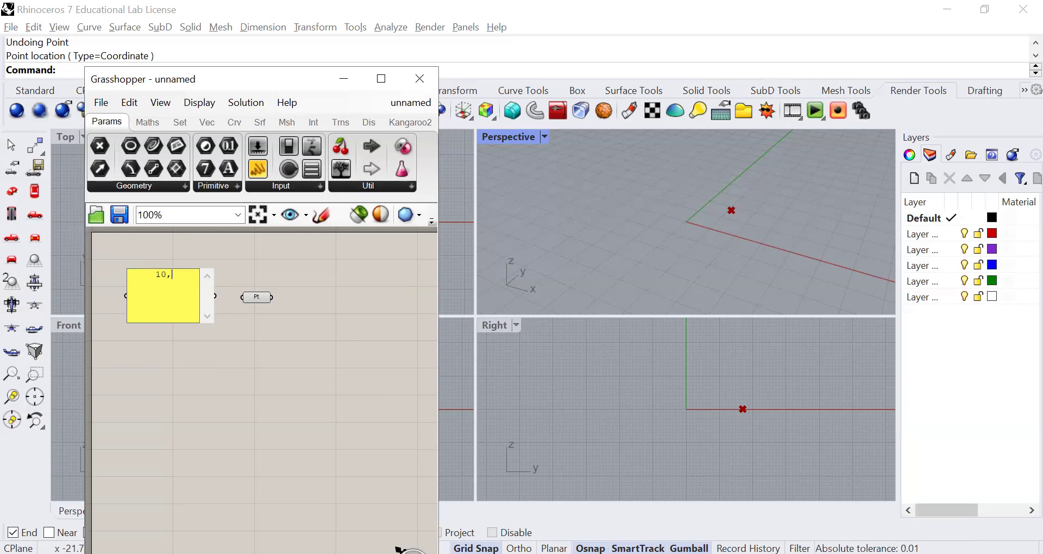
type("4,0")
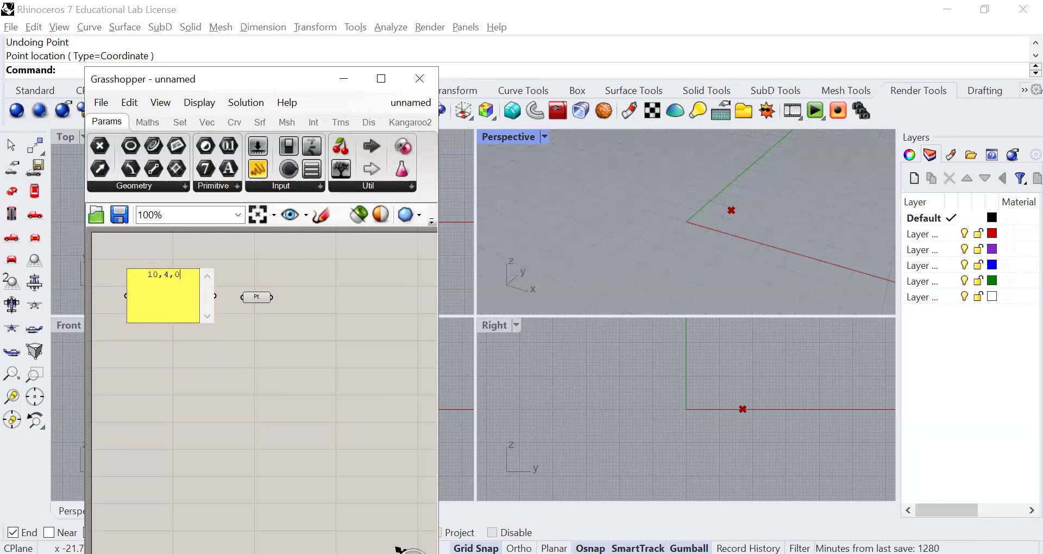
key("Return")
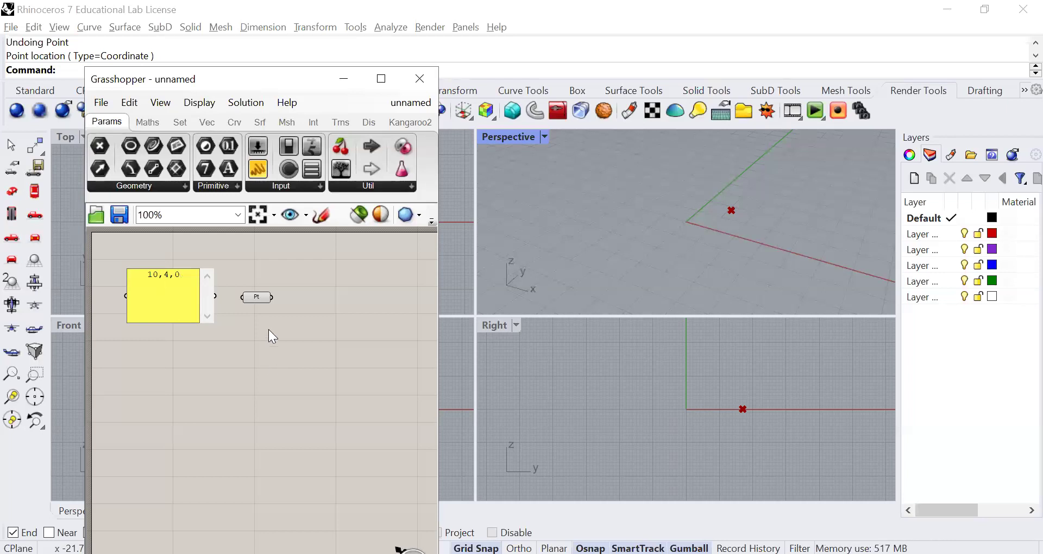
left_click(222, 331)
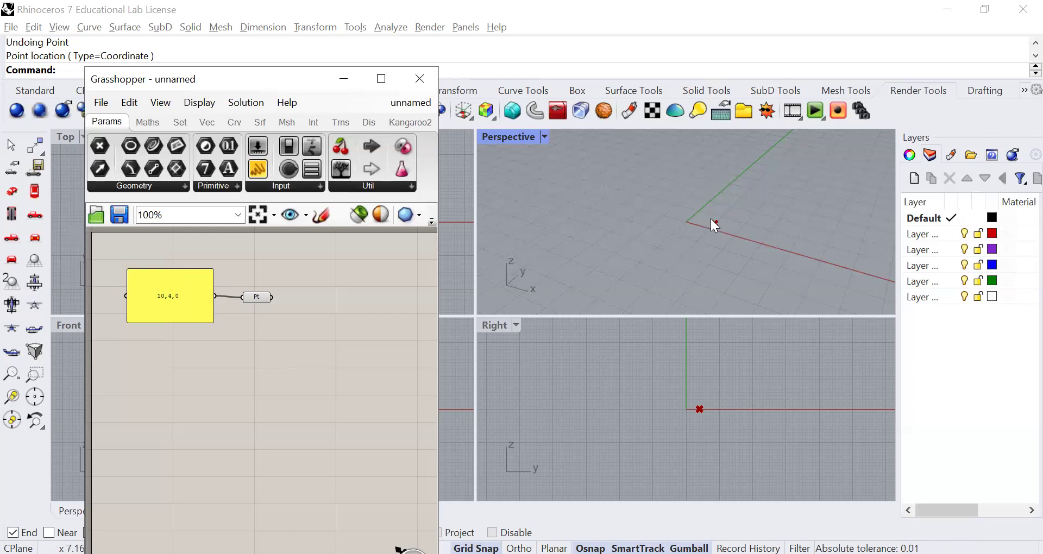
- Move the Panel closer to the Point parameter, change its coordinates to 20,4,0, and check the value the parameter receives
left_click_drag(164, 301, 177, 302)
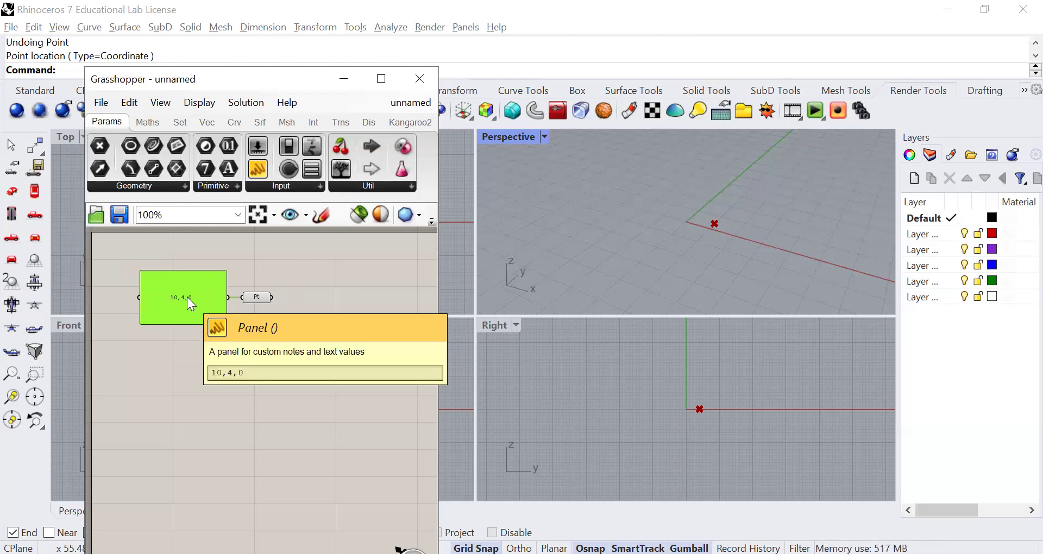
double_click(185, 298)
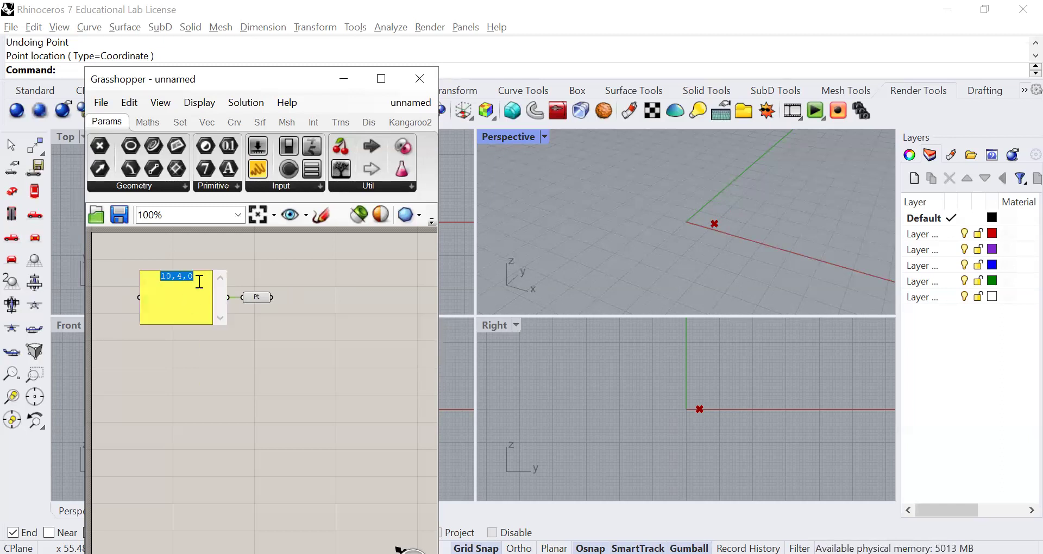
left_click_drag(173, 277, 138, 281)
type("20")
key("Return")
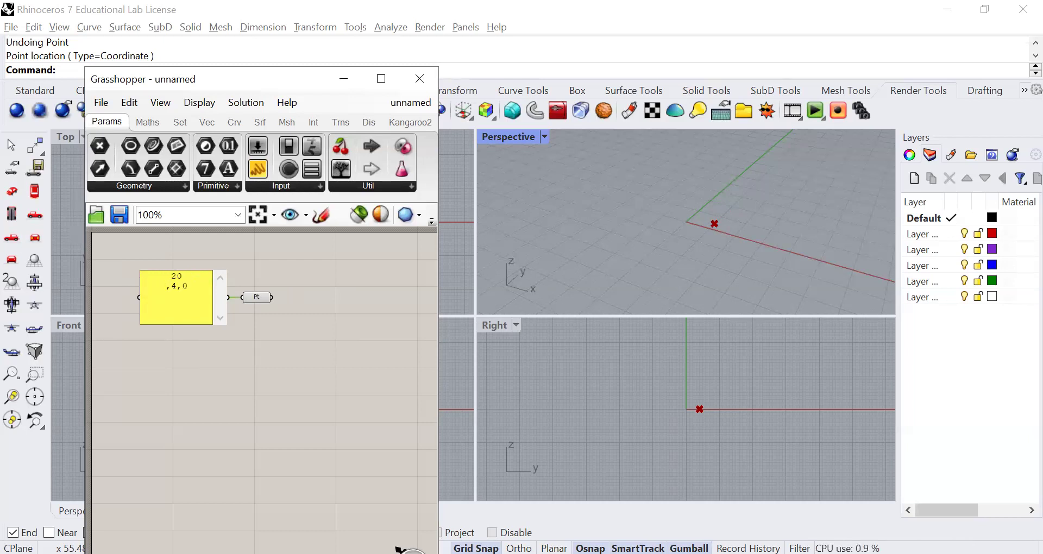
key("BackSpace")
left_click(198, 366)
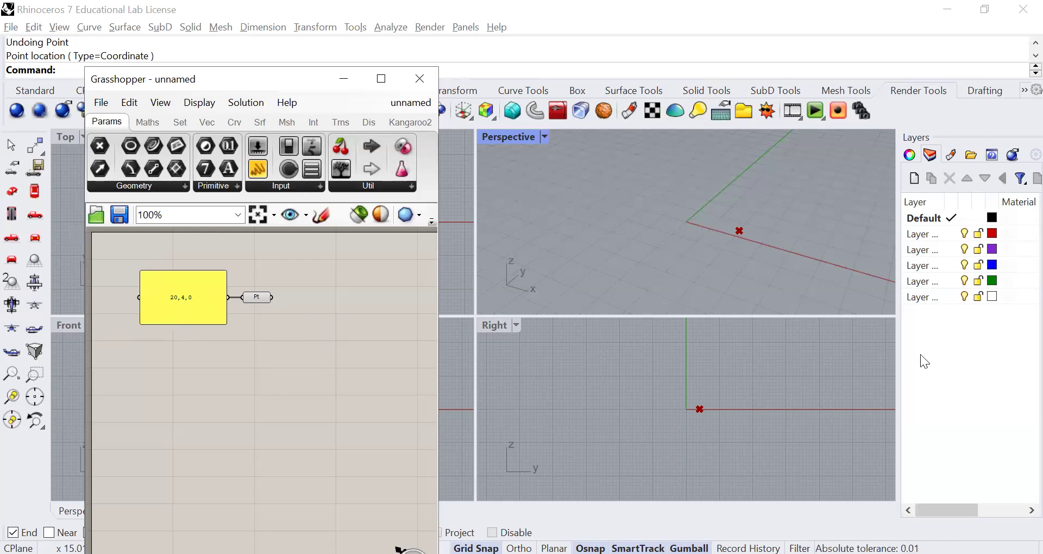
left_click(732, 230)
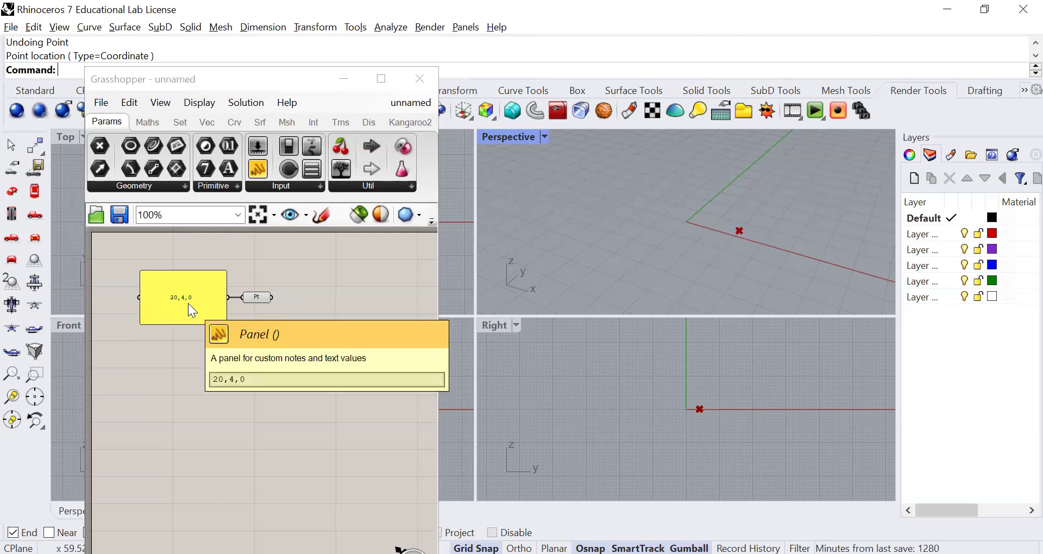
mouse_move(255, 300)
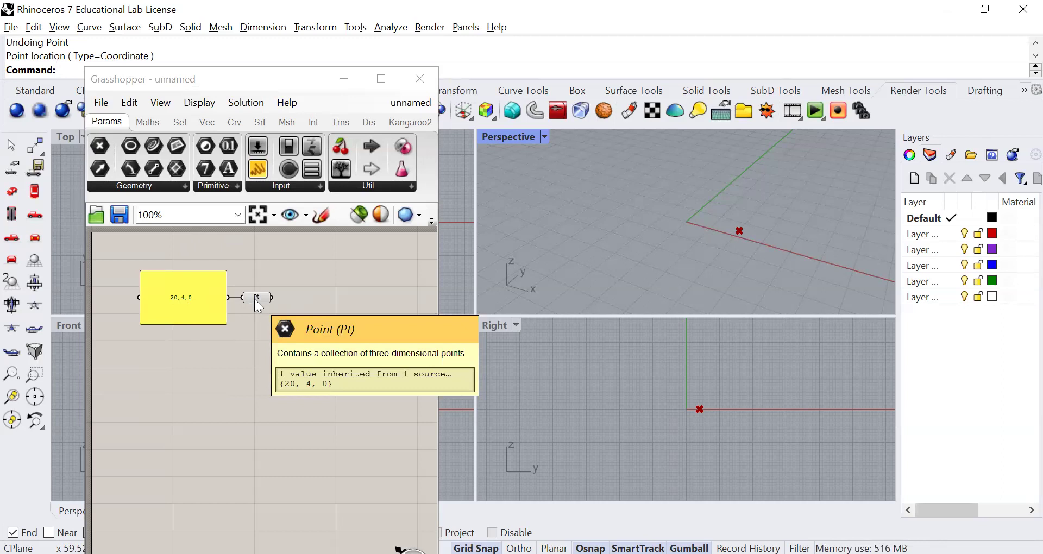
- Add a second Point parameter to the canvas directly below the first one
double_click(261, 366)
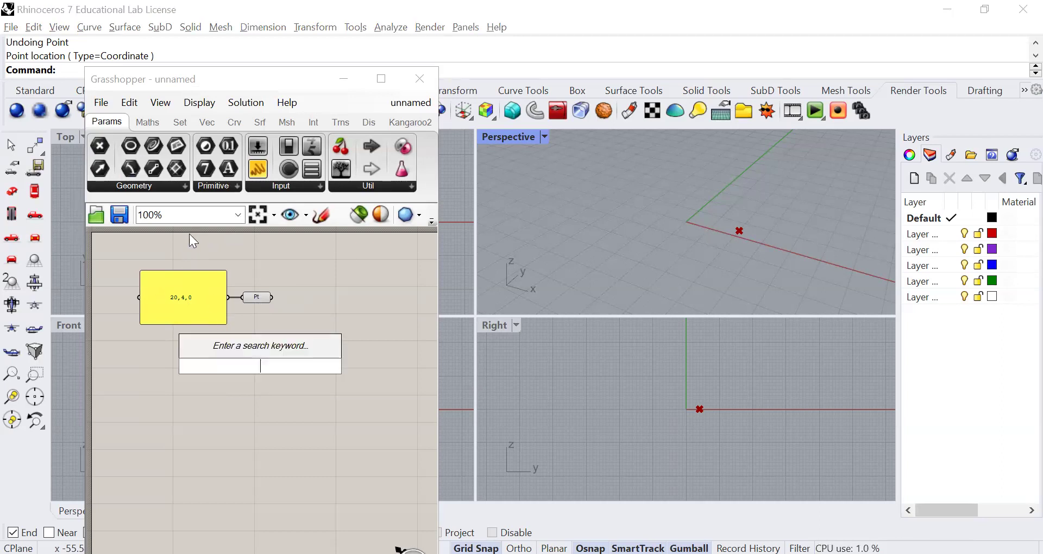
type("point")
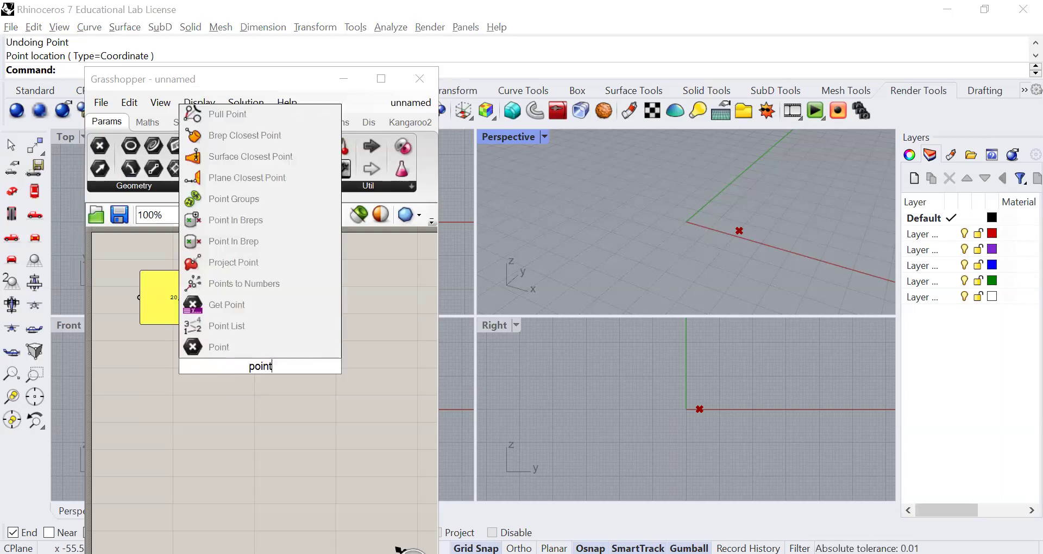
left_click(215, 347)
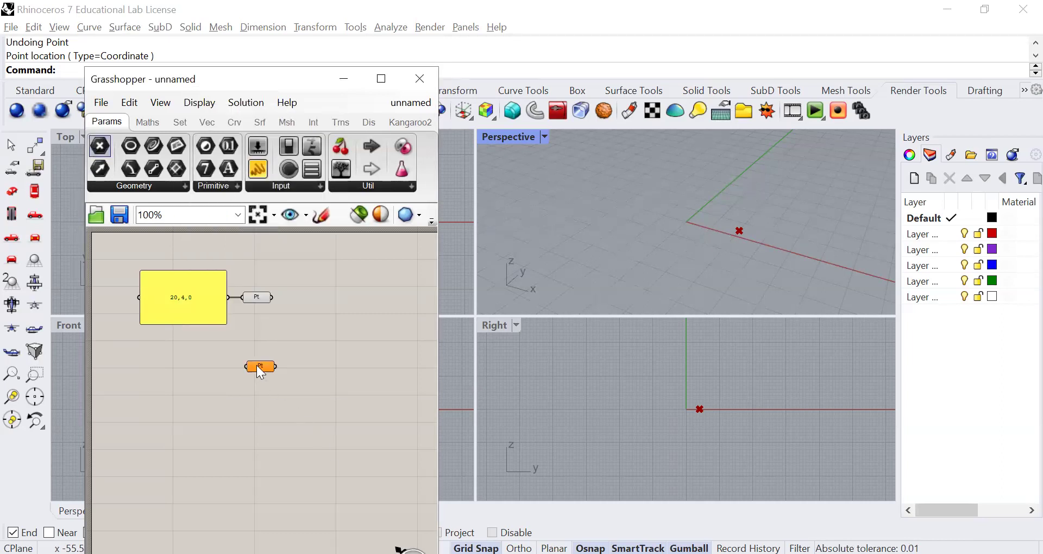
left_click_drag(260, 373, 256, 370)
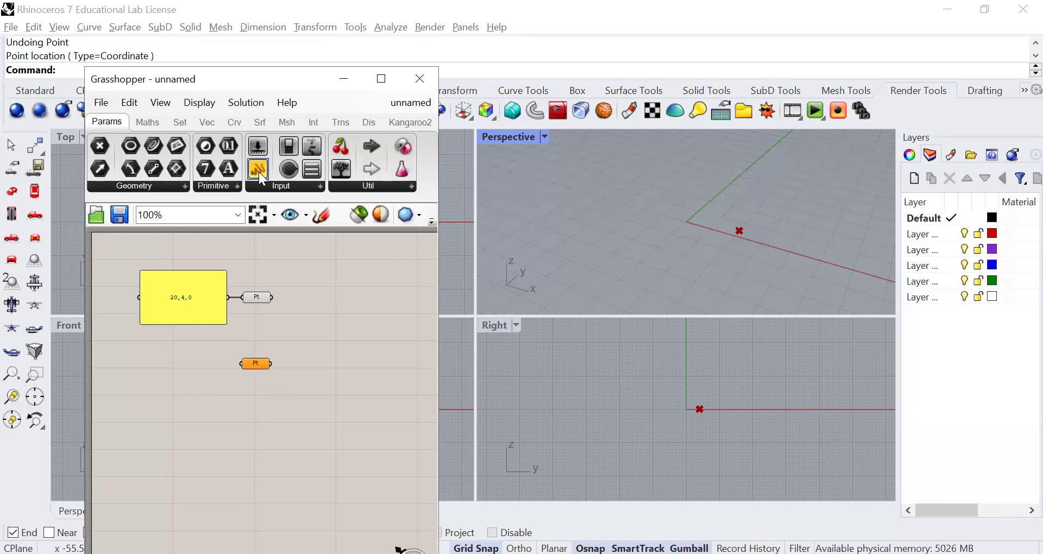
- Add a second Panel containing 30,10,0 beside the new Point parameter and wire it into that parameter's input
left_click_drag(257, 172, 175, 369)
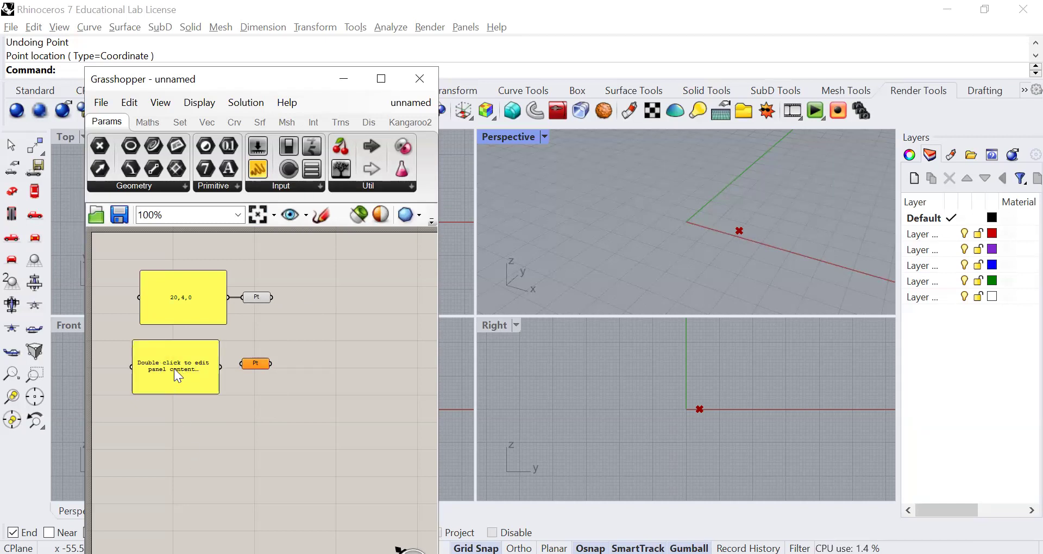
double_click(174, 368)
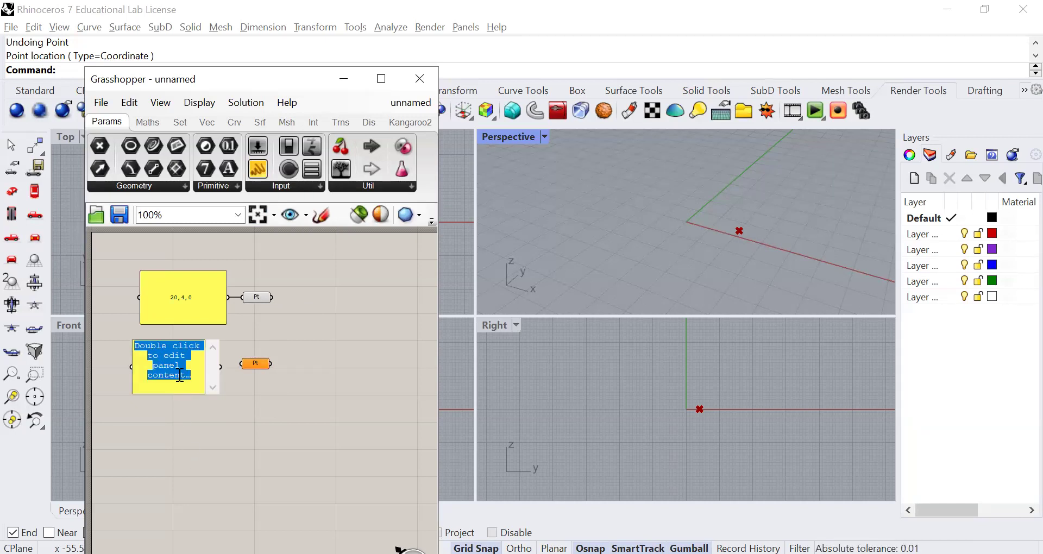
type("30,")
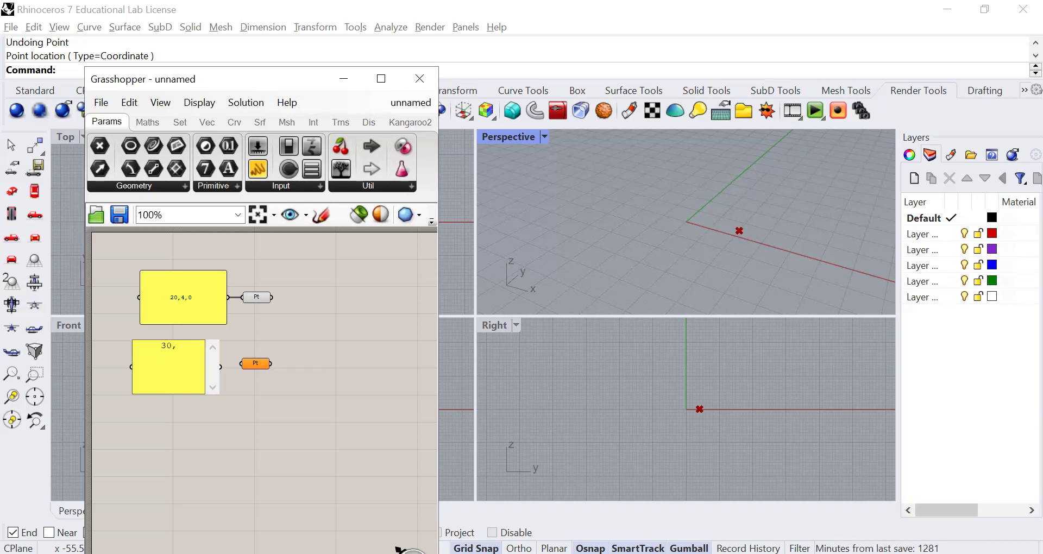
type("10,0")
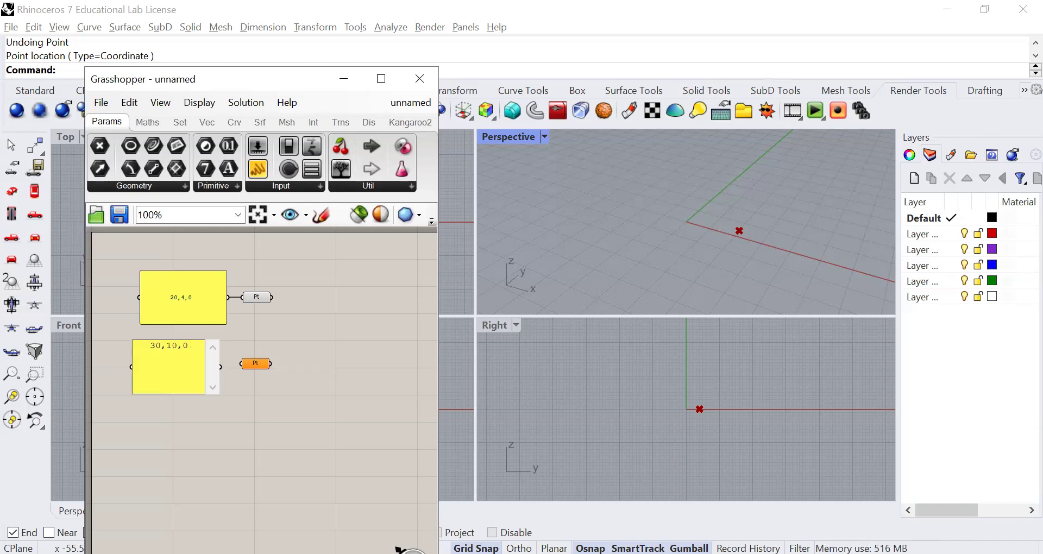
left_click(230, 413)
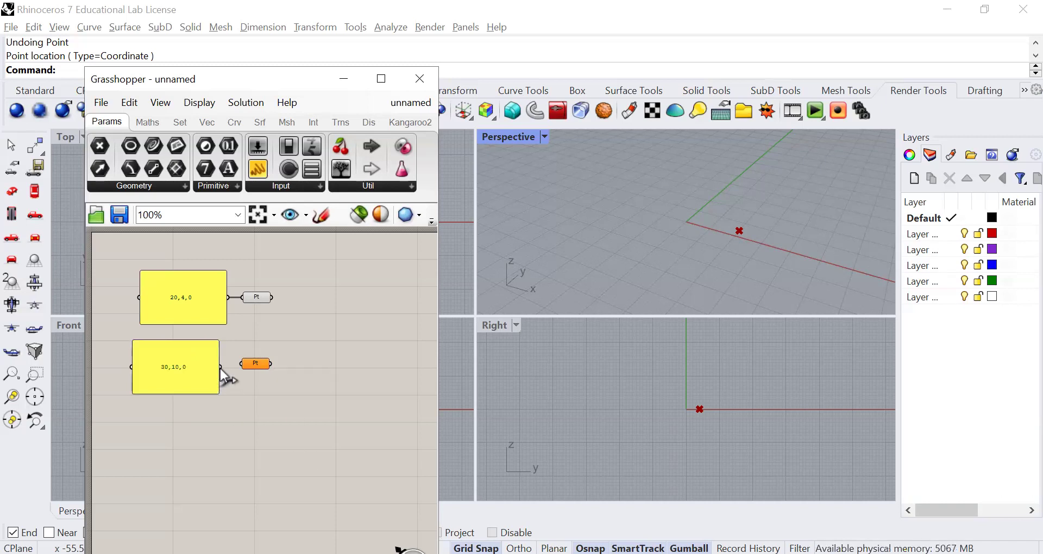
left_click_drag(239, 367, 237, 366)
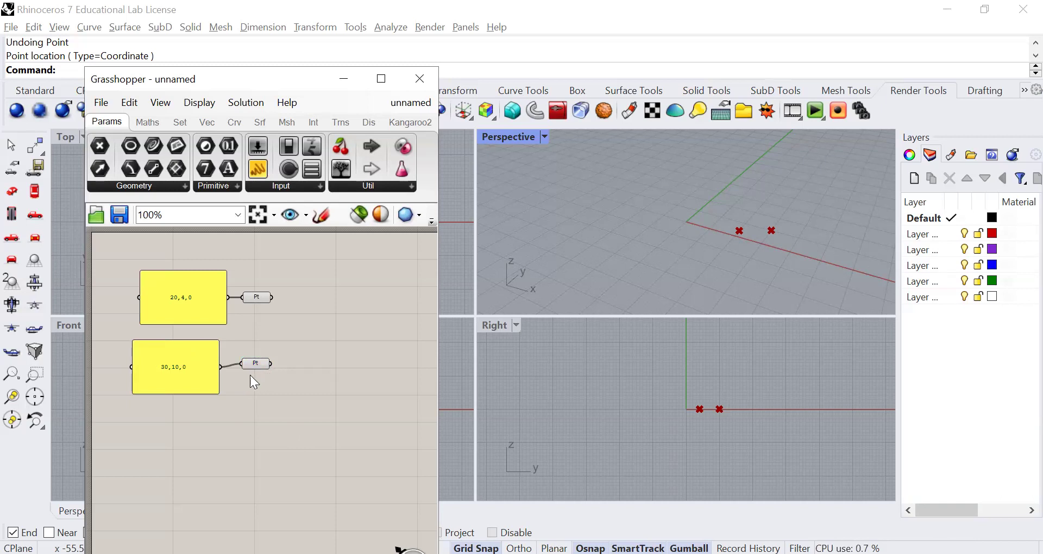
left_click(173, 367)
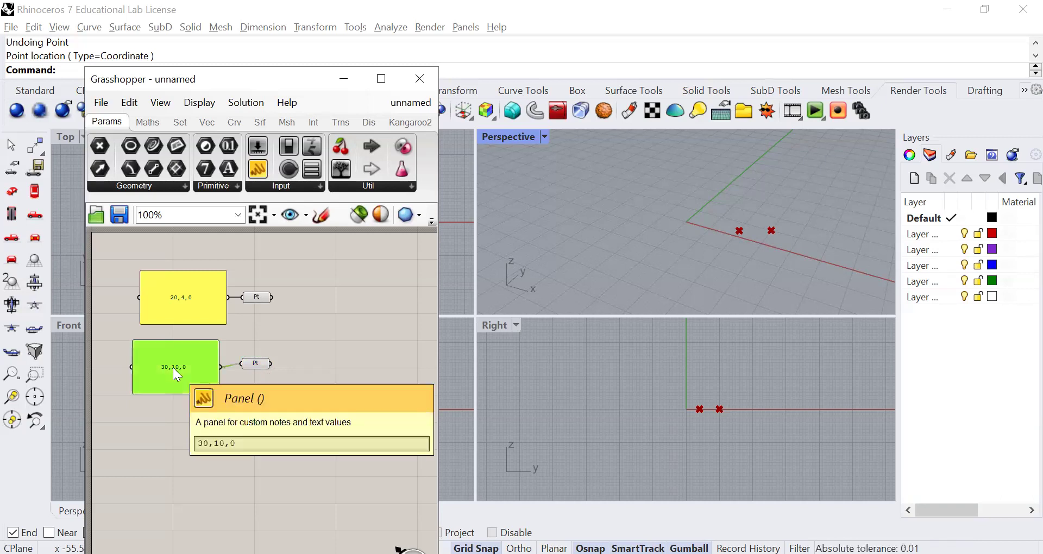
left_click(248, 402)
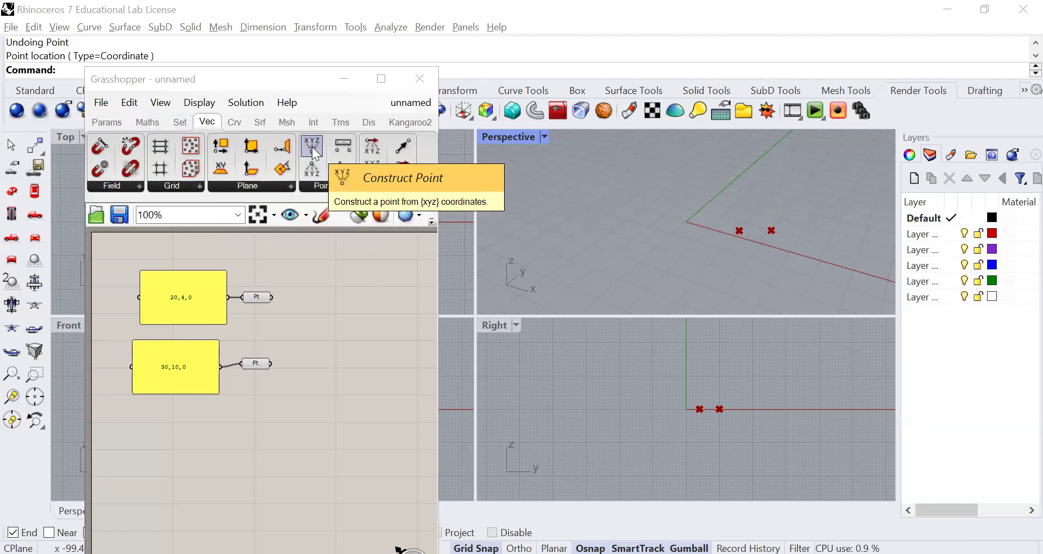
- Add a Construct Point component below the second Point parameter, inspect its coordinate inputs, and adjust its position slightly
left_click_drag(315, 152, 276, 442)
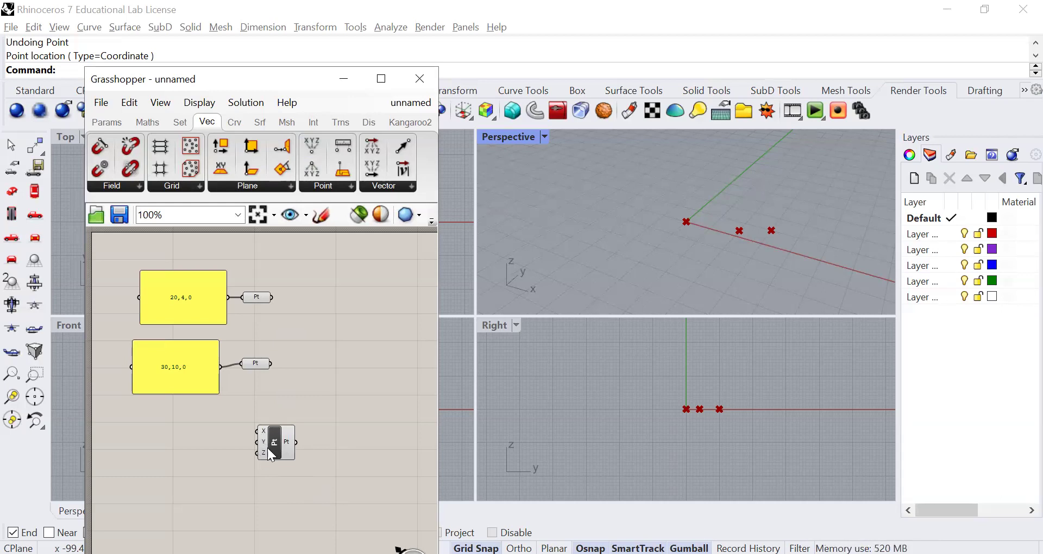
mouse_move(259, 430)
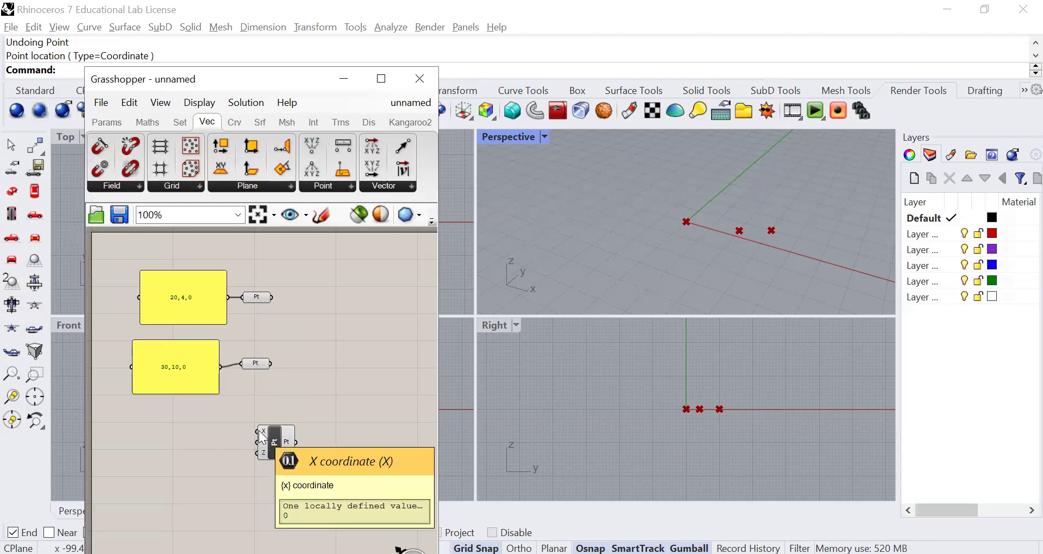
mouse_move(262, 452)
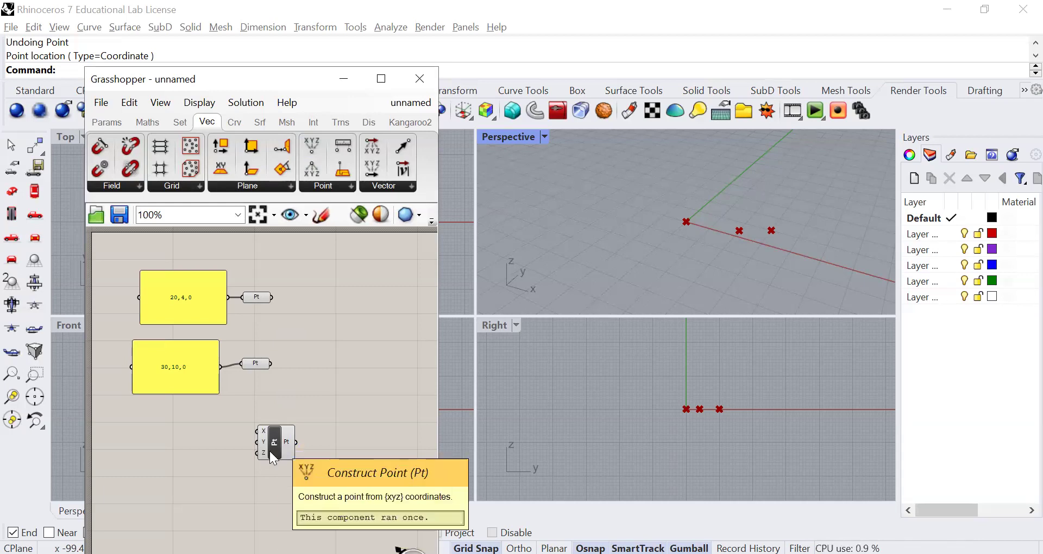
left_click_drag(263, 456, 255, 464)
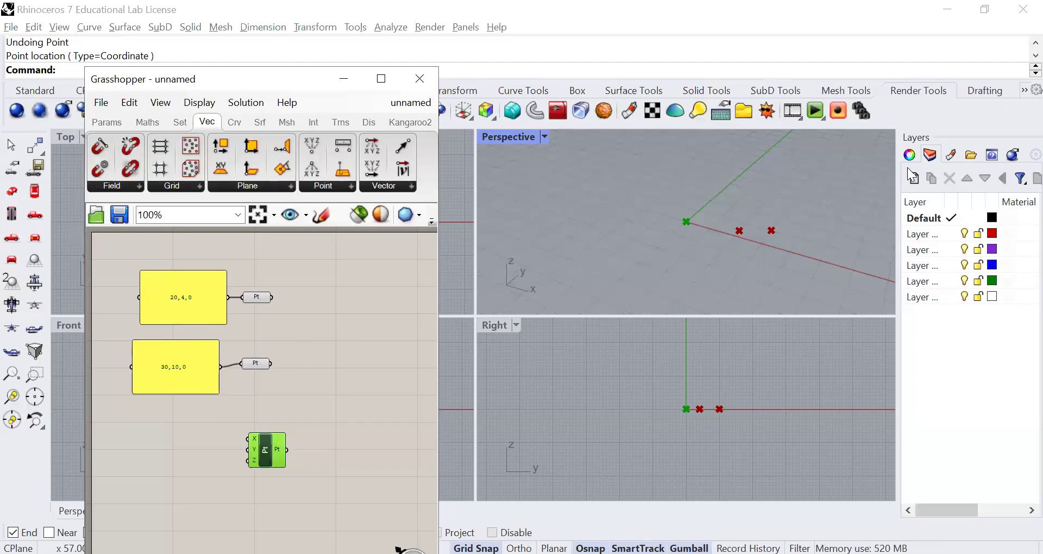
- Place a Number Slider on the input side of the Construct Point component and set its value to 0.510
left_click(104, 123)
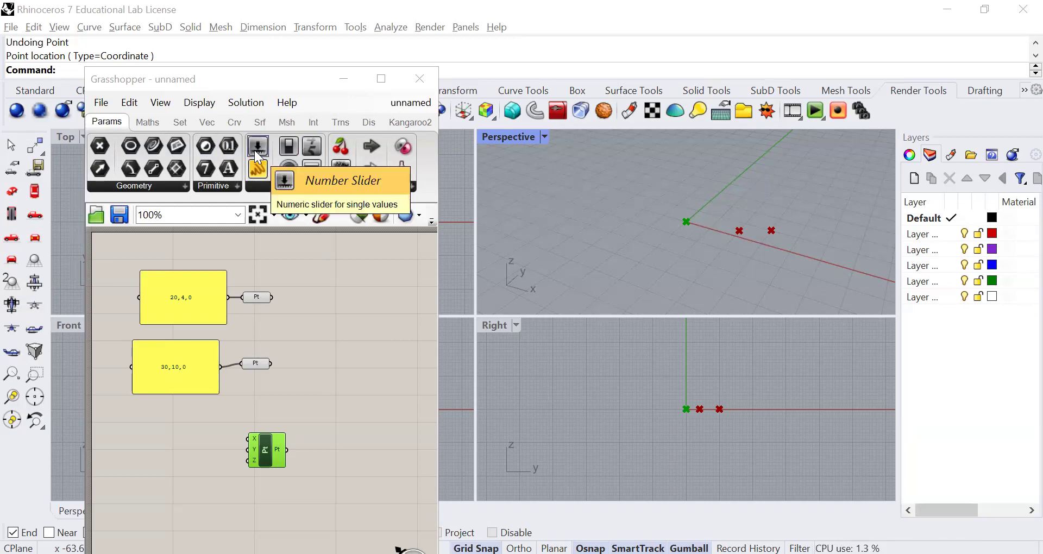
left_click_drag(255, 151, 185, 435)
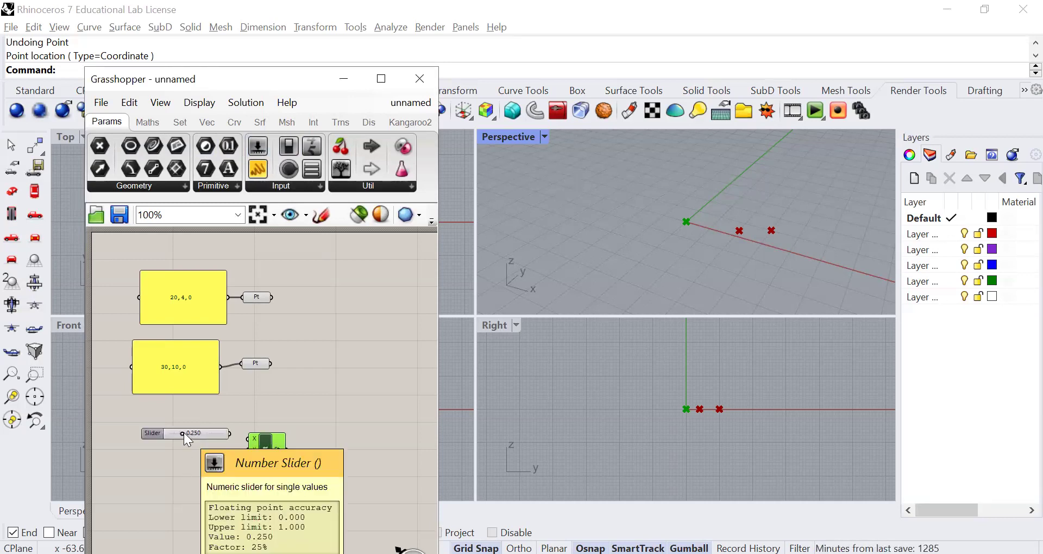
mouse_move(183, 434)
left_mouse_down()
mouse_move(175, 429)
mouse_move(191, 429)
mouse_move(171, 429)
left_mouse_up()
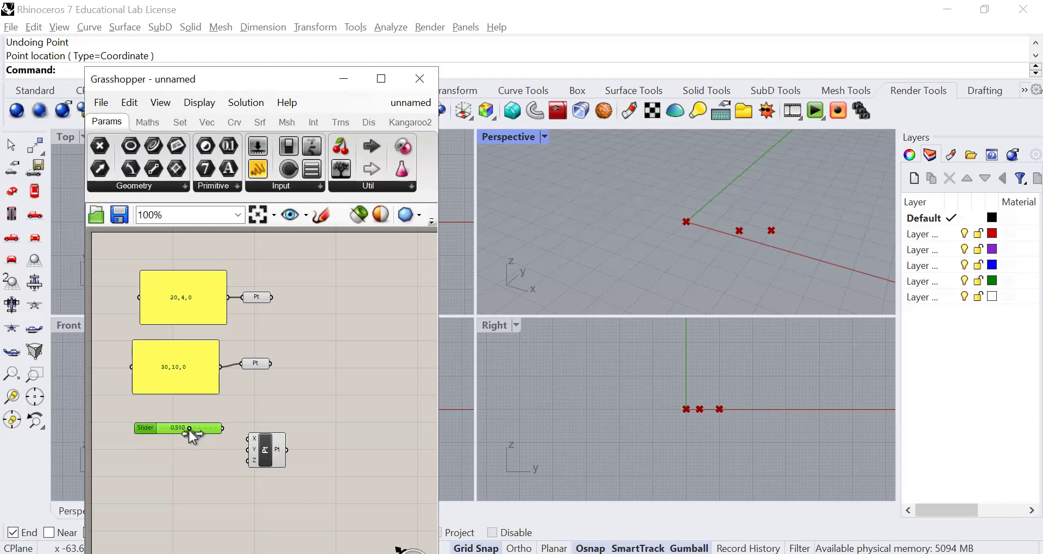
left_click(199, 486)
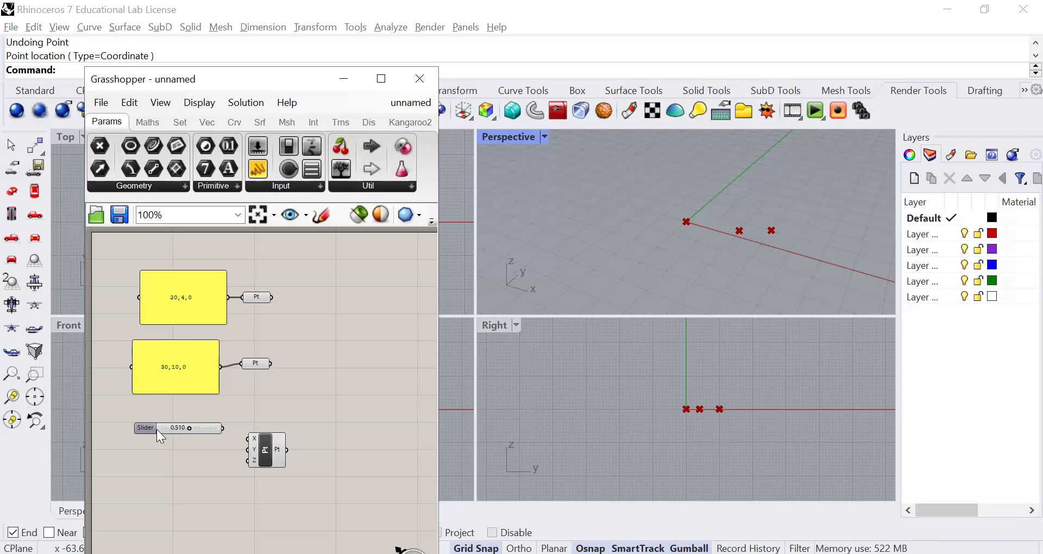
mouse_move(141, 430)
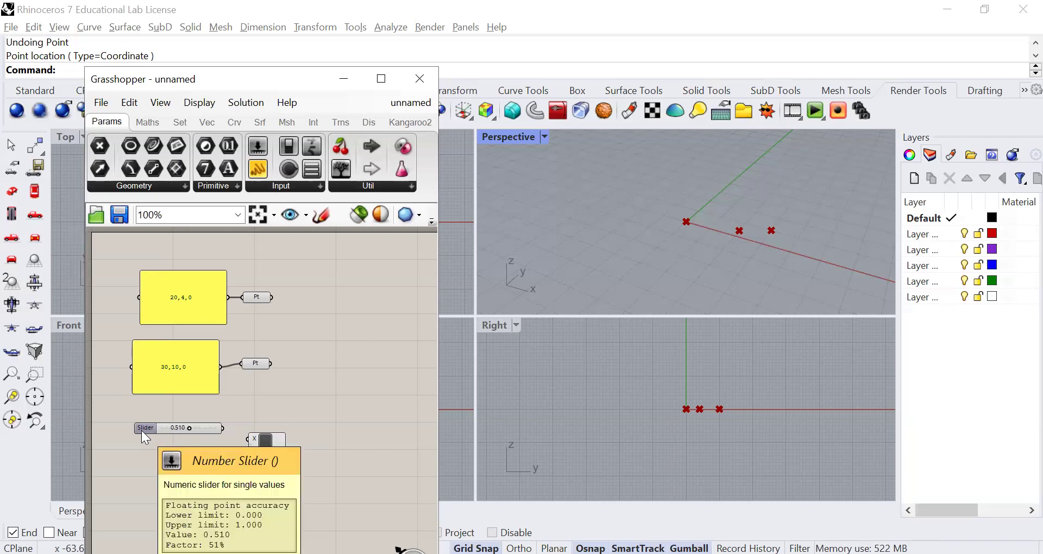
double_click(141, 431)
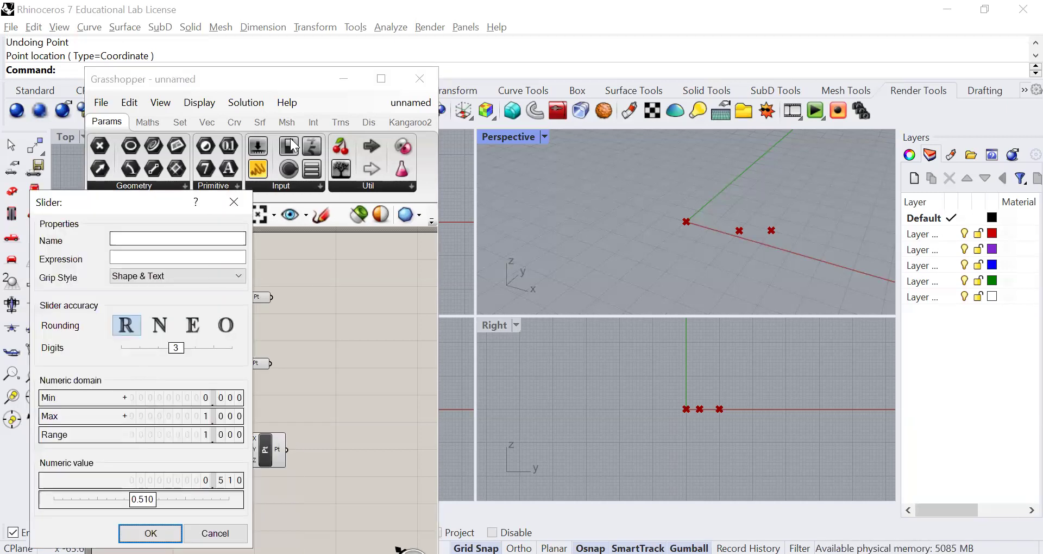
left_click(234, 202)
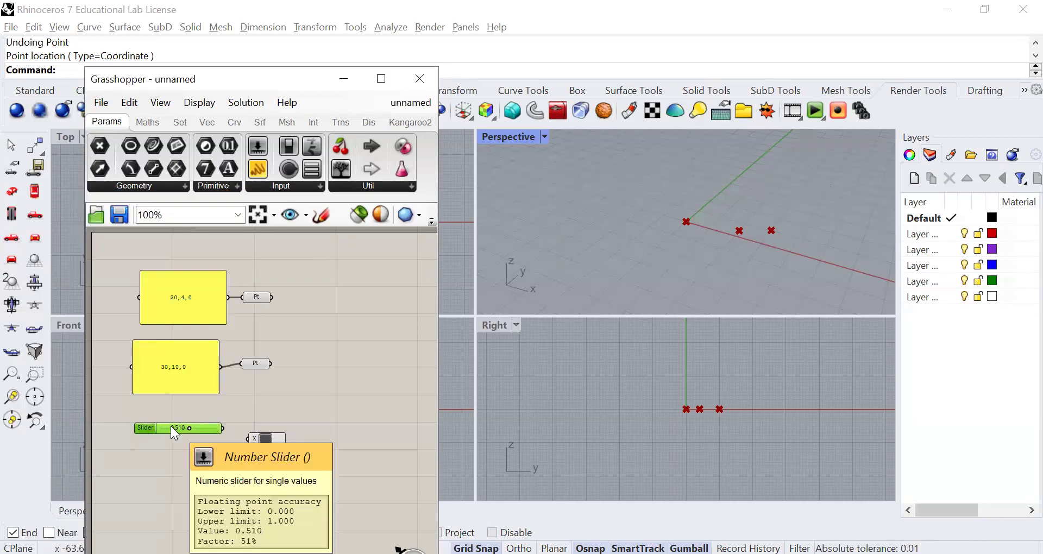
- Configure the Number Slider to round to integers (N) with a maximum of 10
double_click(142, 431)
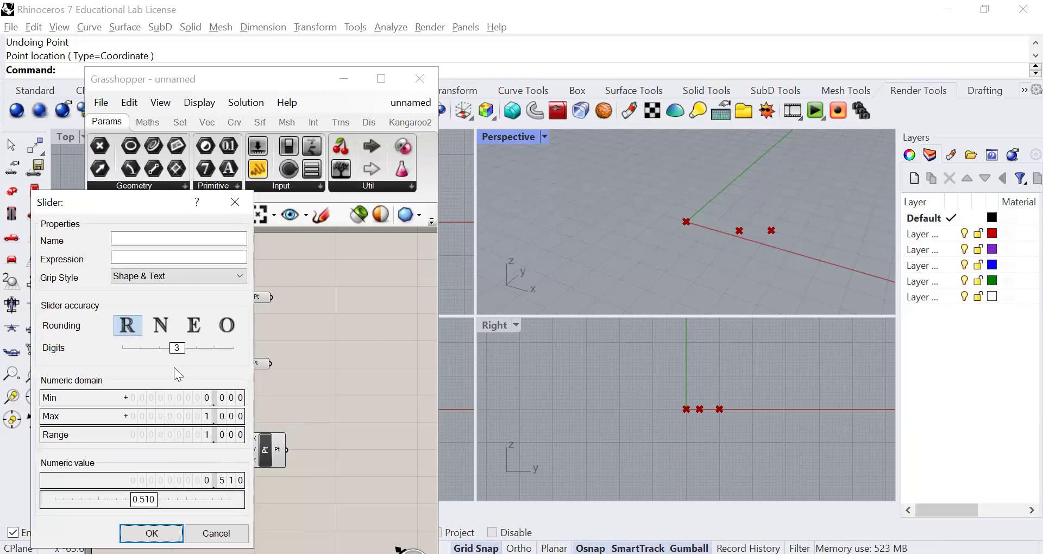
left_click(159, 328)
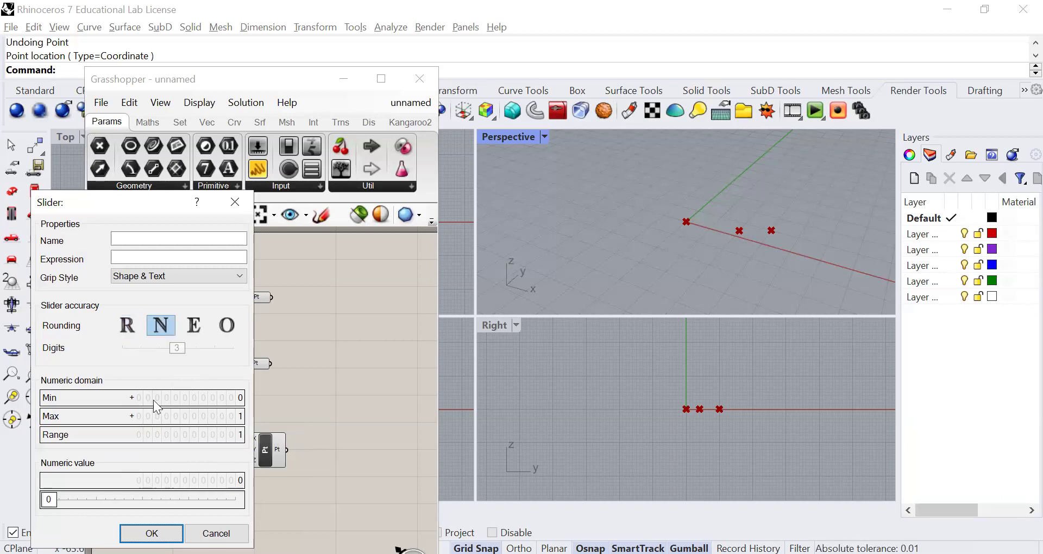
left_click(129, 327)
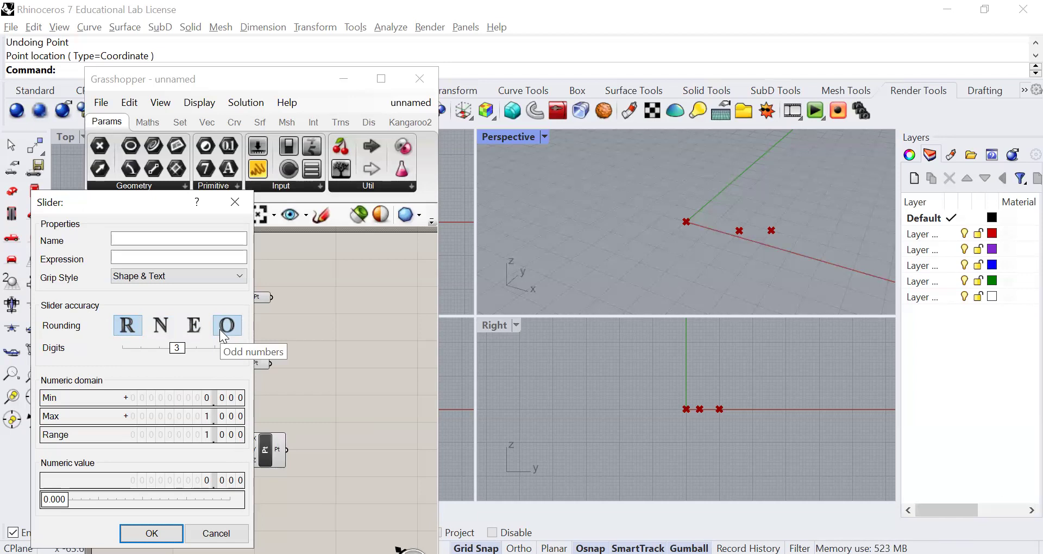
left_click(162, 324)
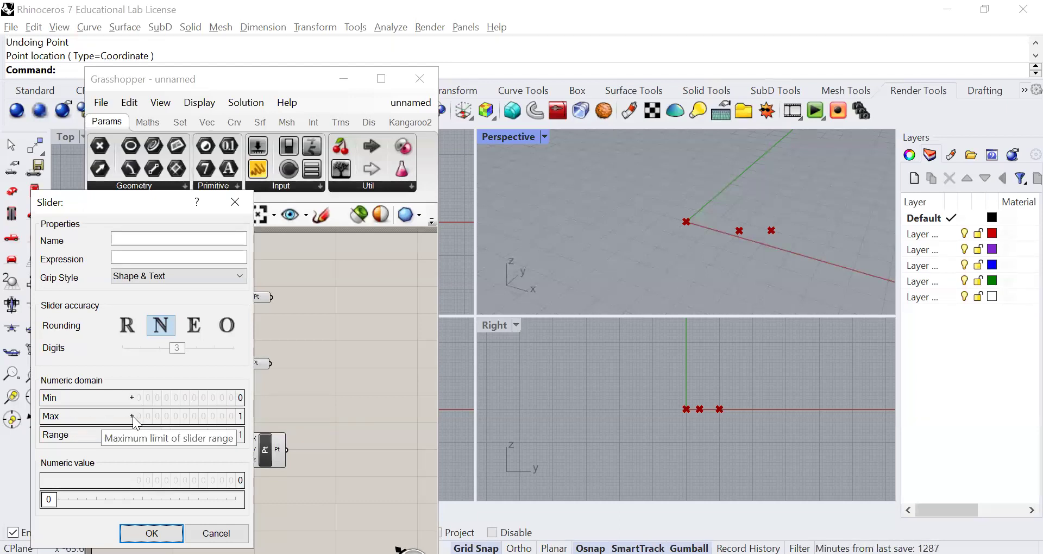
left_click(217, 415)
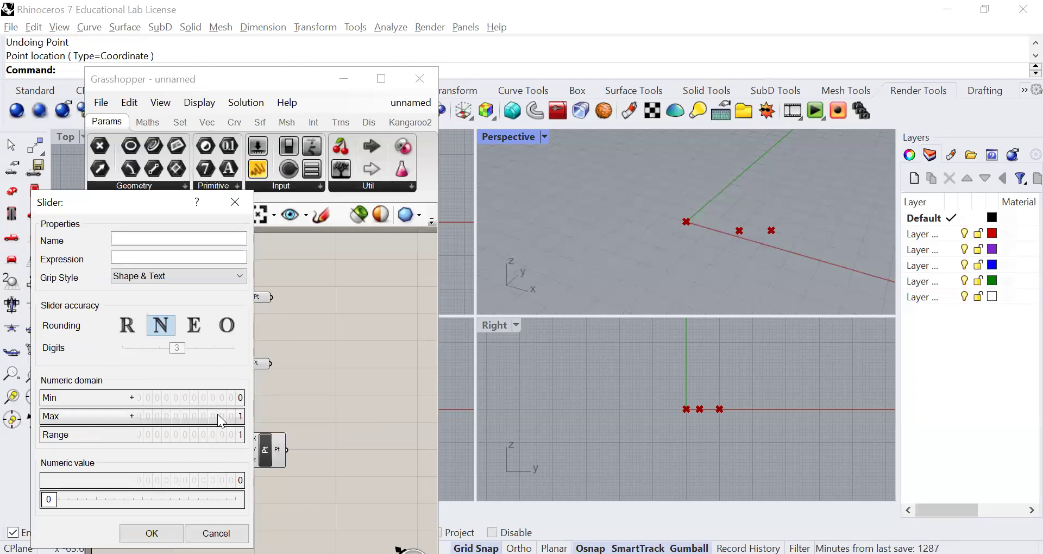
double_click(92, 418)
type("10")
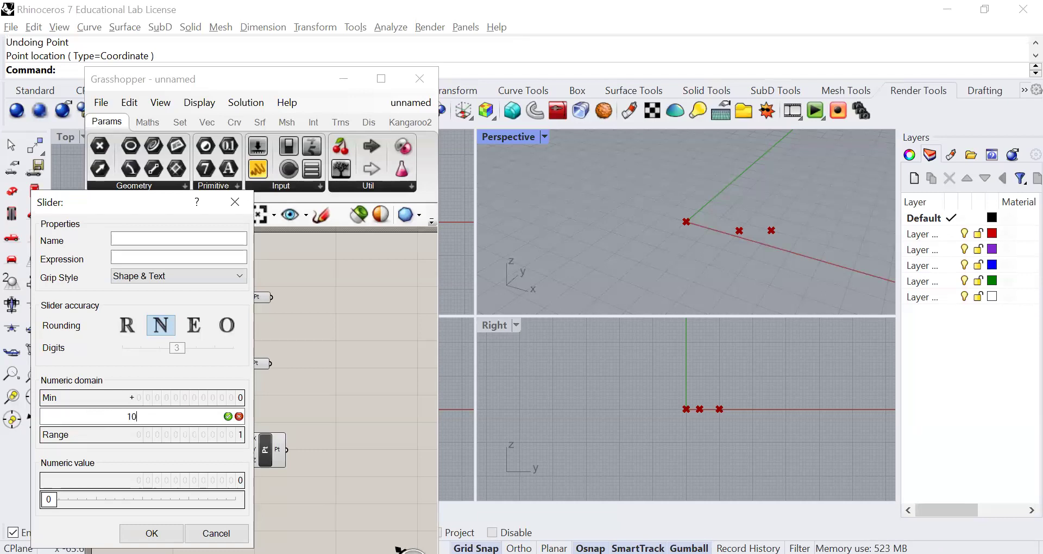
key("Return")
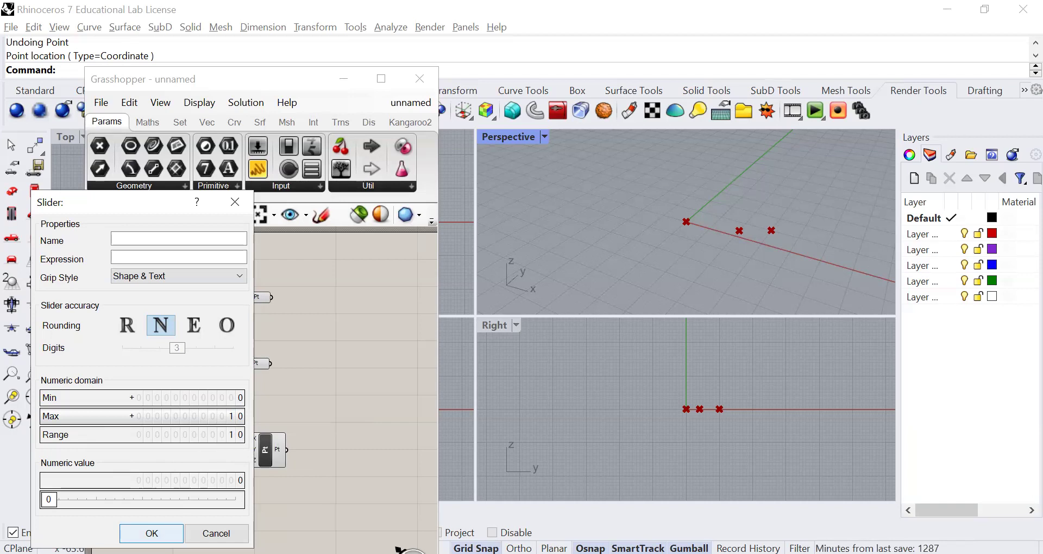
left_click(152, 533)
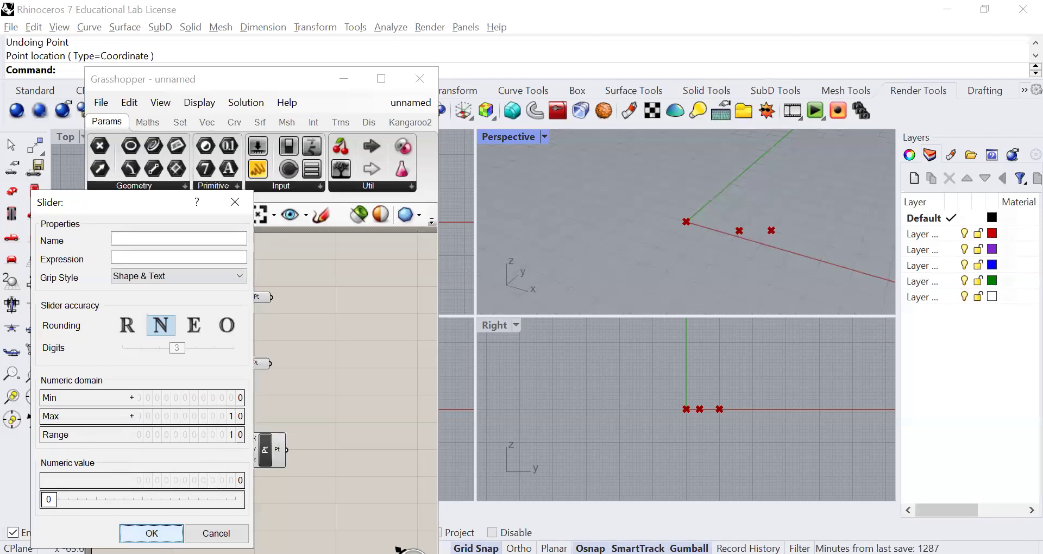
- Duplicate the integer slider twice, stack the copies below it, and wire the three sliders into Construct Point's X, Y and Z inputs
left_click_drag(184, 432, 170, 440)
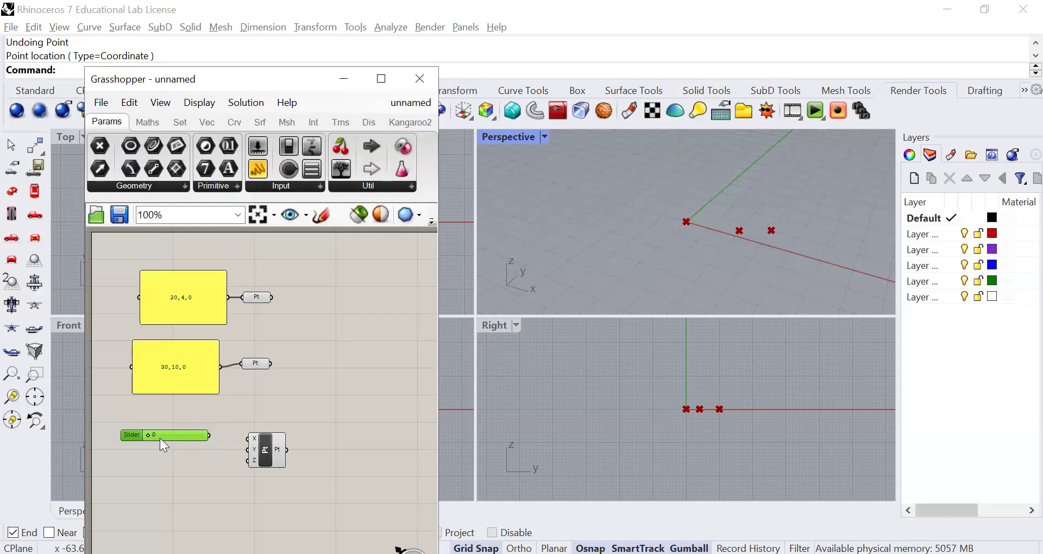
mouse_move(159, 438)
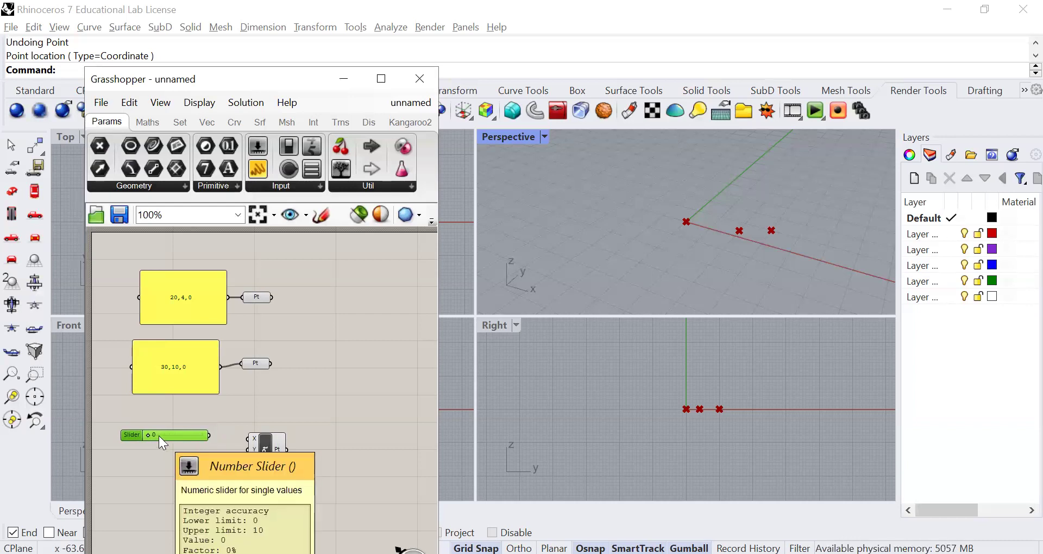
right_click(158, 436)
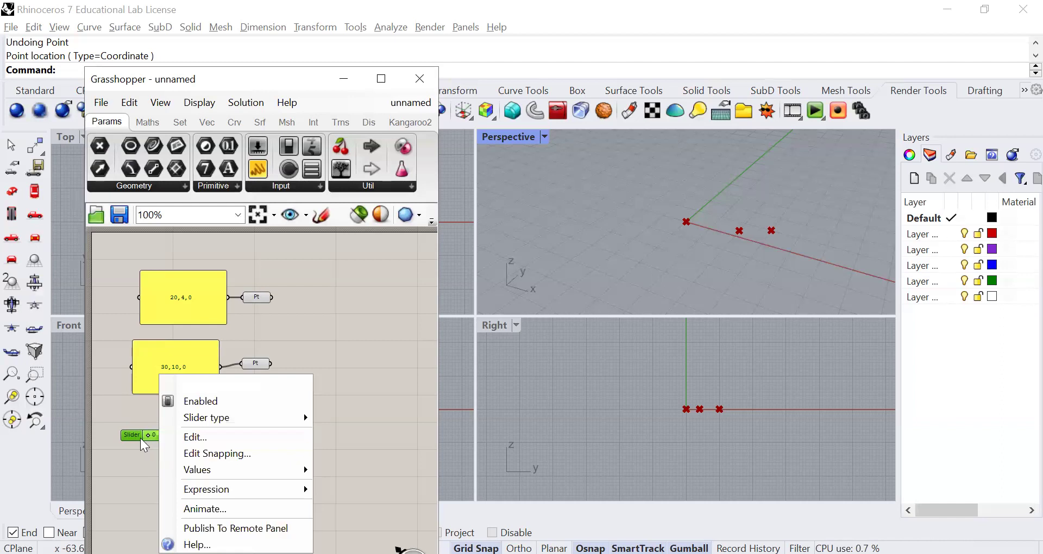
key("Escape")
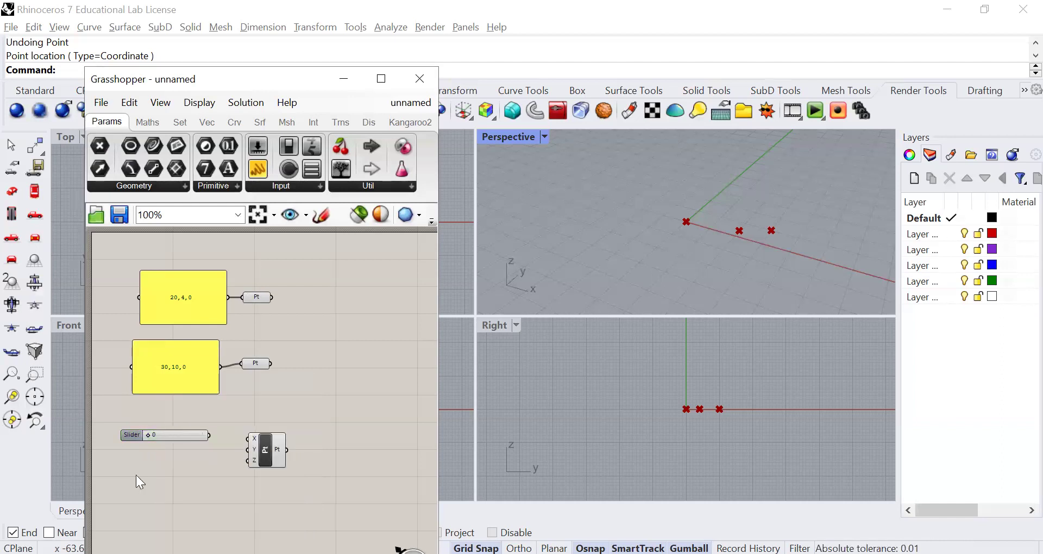
key("ctrl+v")
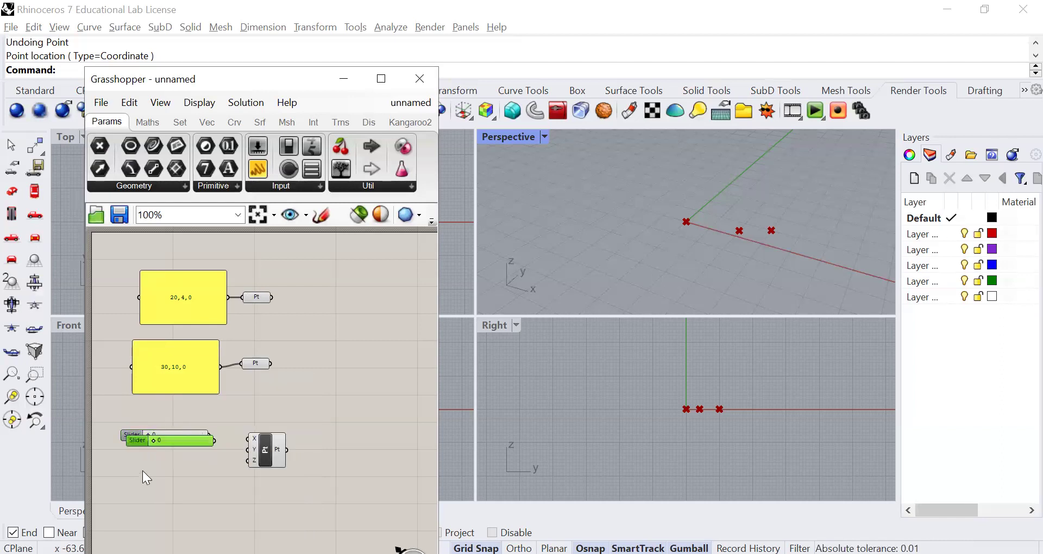
key("ctrl+v")
left_click_drag(178, 448, 183, 474)
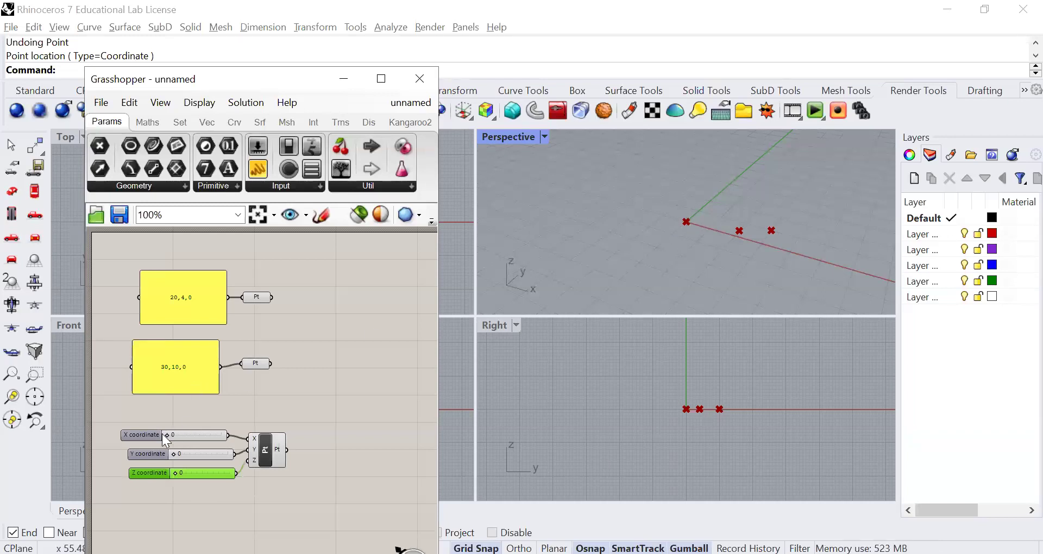
- Set the X coordinate slider to 8 and the Y coordinate slider to 4, and shift the Z coordinate slider away from Construct Point
left_click_drag(167, 435, 209, 438)
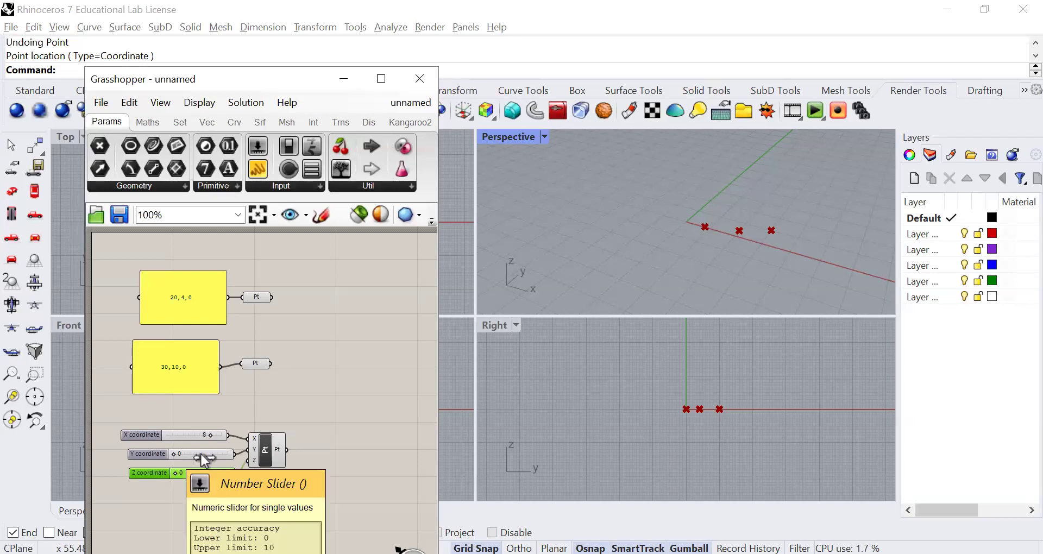
left_click_drag(180, 454, 200, 453)
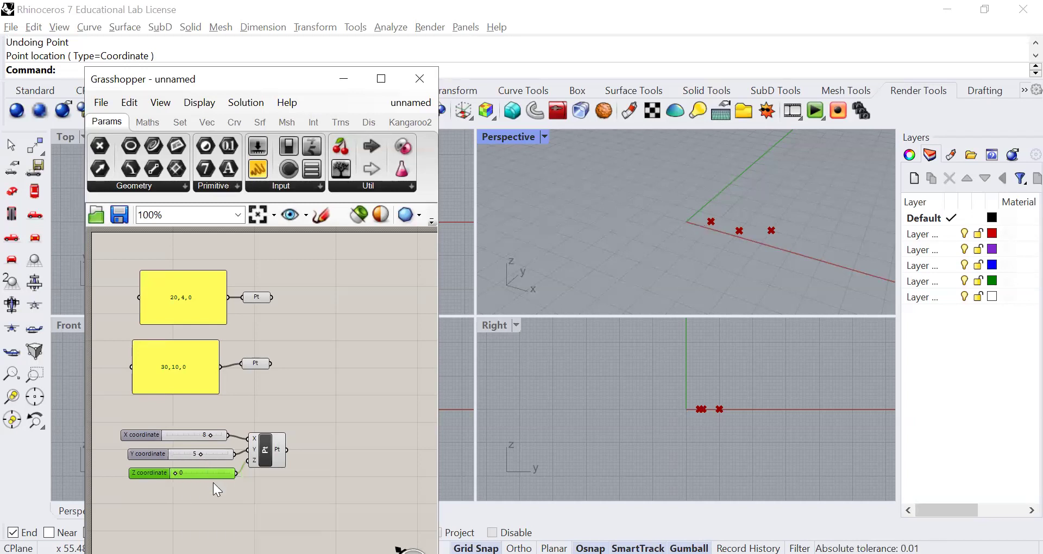
left_click_drag(183, 473, 157, 480)
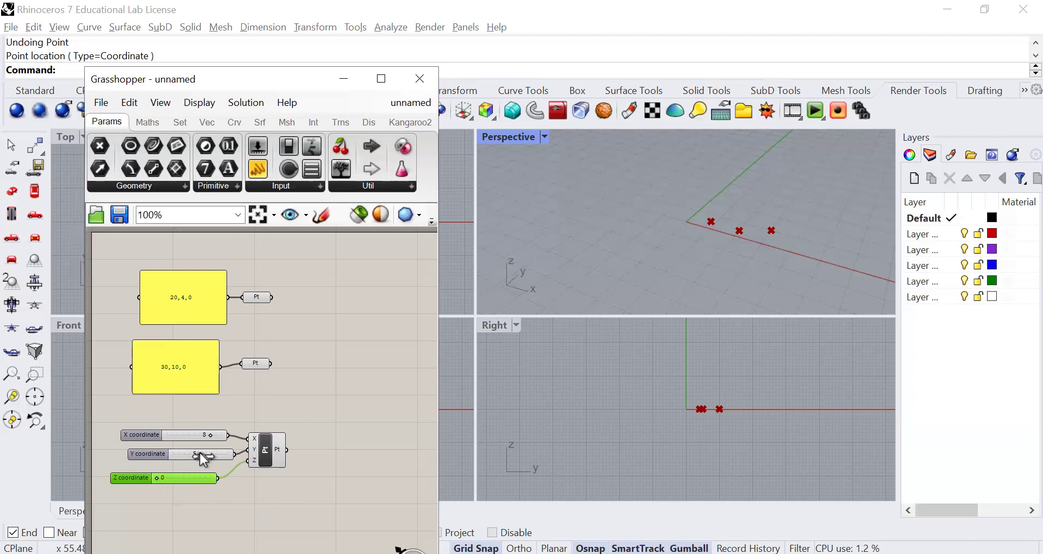
mouse_move(200, 454)
left_mouse_down()
mouse_move(210, 455)
mouse_move(194, 454)
left_mouse_up()
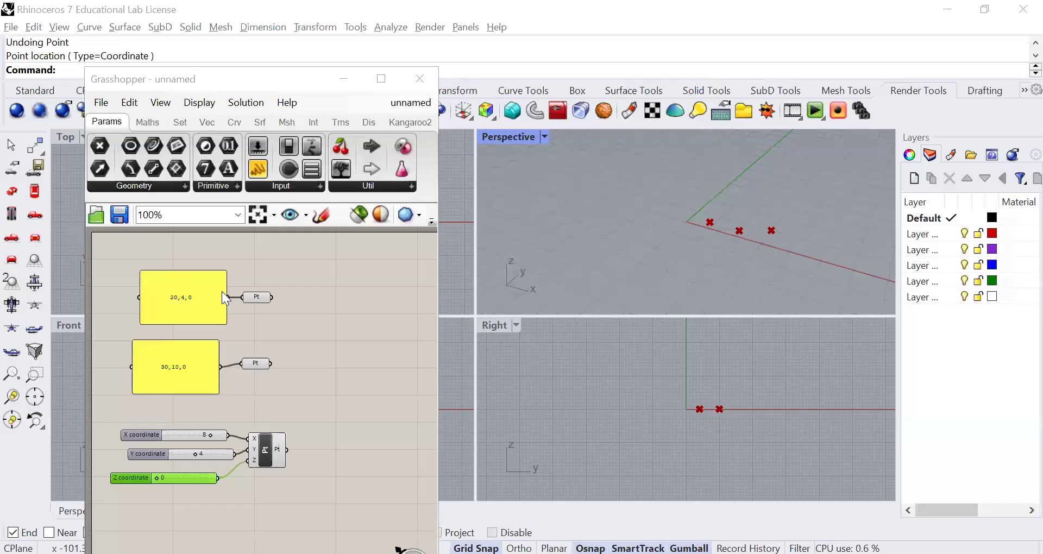
- Delete the 20,4,0 Panel and the Point parameter connected to it
left_click(220, 293)
key("Delete")
left_click(260, 297)
key("Delete")
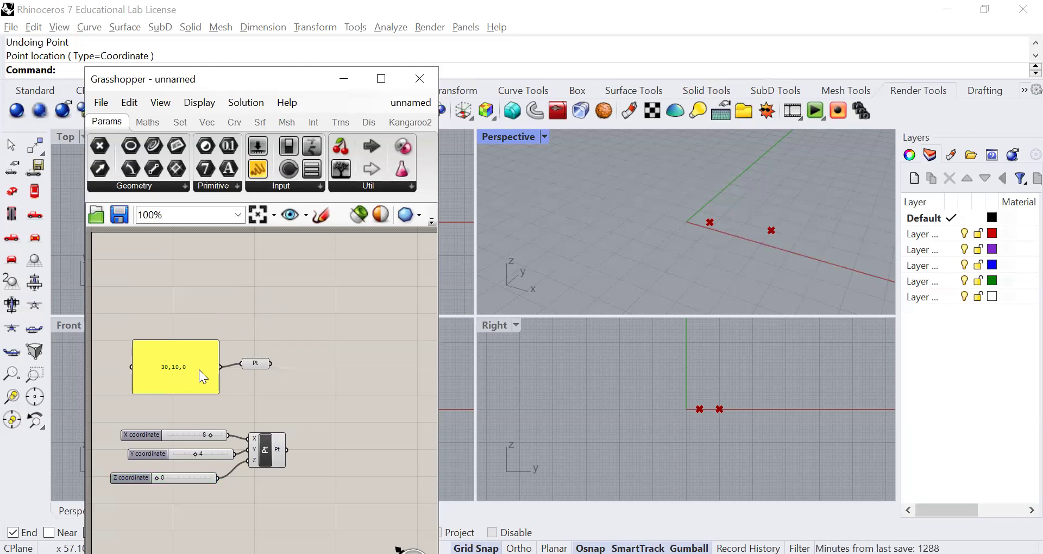
- Reposition the 30,10,0 Panel and its Point parameter slightly, move the Grasshopper window up, and clear the selection
left_click_drag(200, 371, 259, 376)
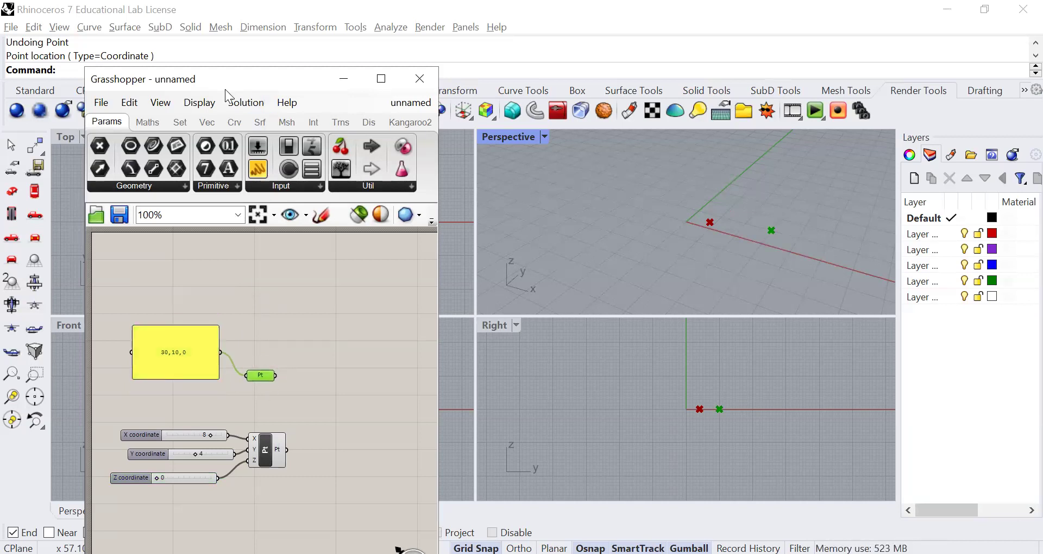
left_click_drag(225, 89, 249, 69)
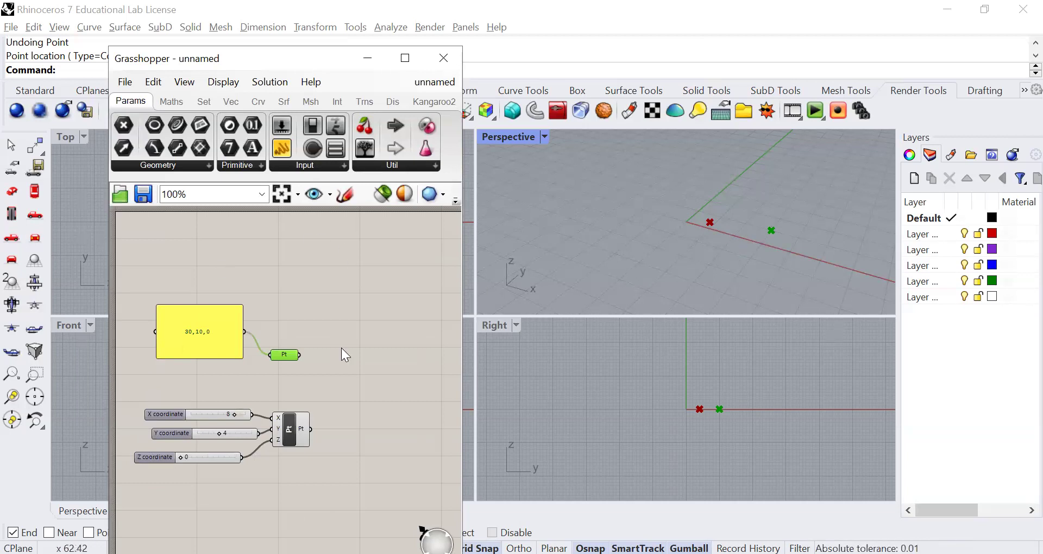
left_click(309, 378)
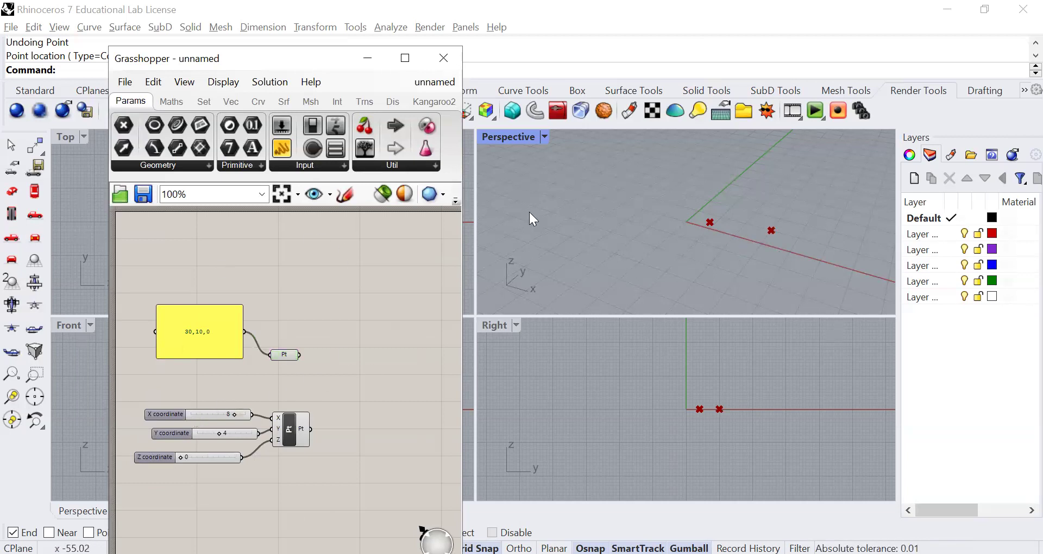